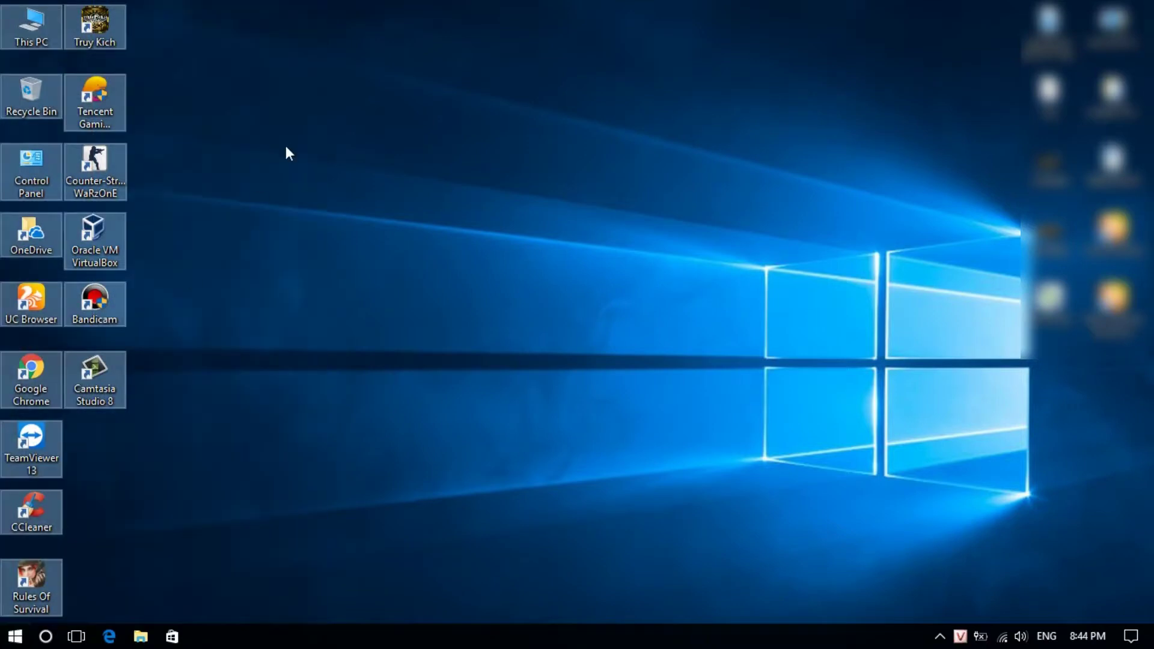
right_click(286, 146)
left_click(320, 192)
left_click_drag(300, 32, 198, 173)
key("ctrl+a")
- Launch Oracle VM VirtualBox from the desktop and move its manager window slightly toward the middle of the screen
left_click(167, 268)
key("Return")
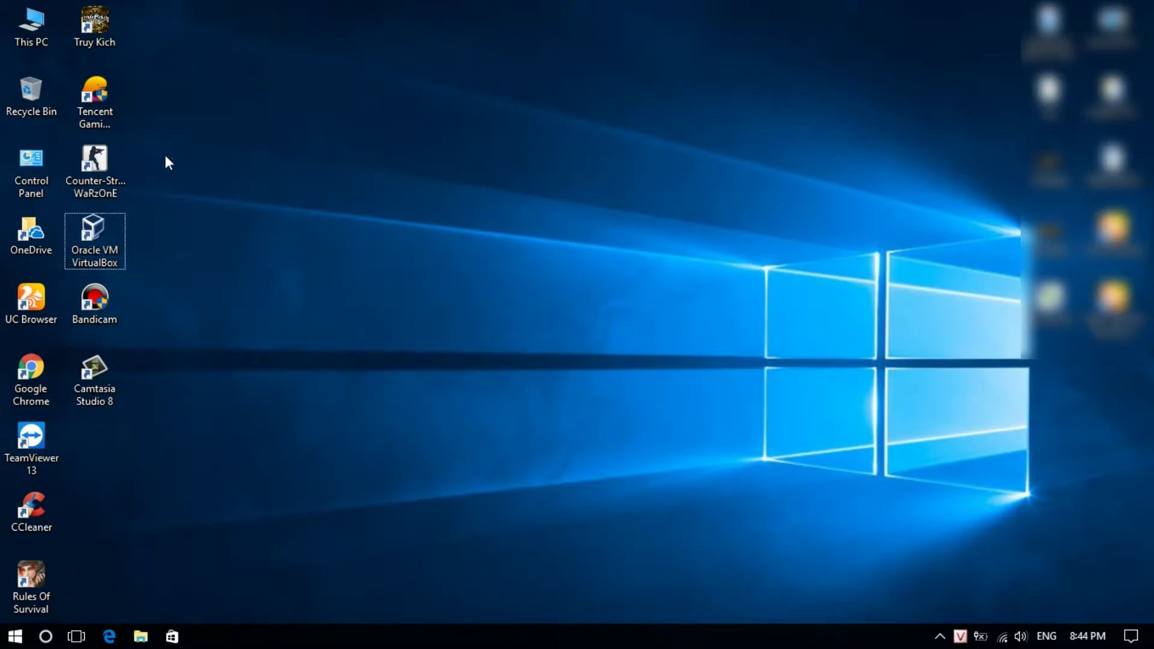
right_click(164, 154)
left_click(195, 195)
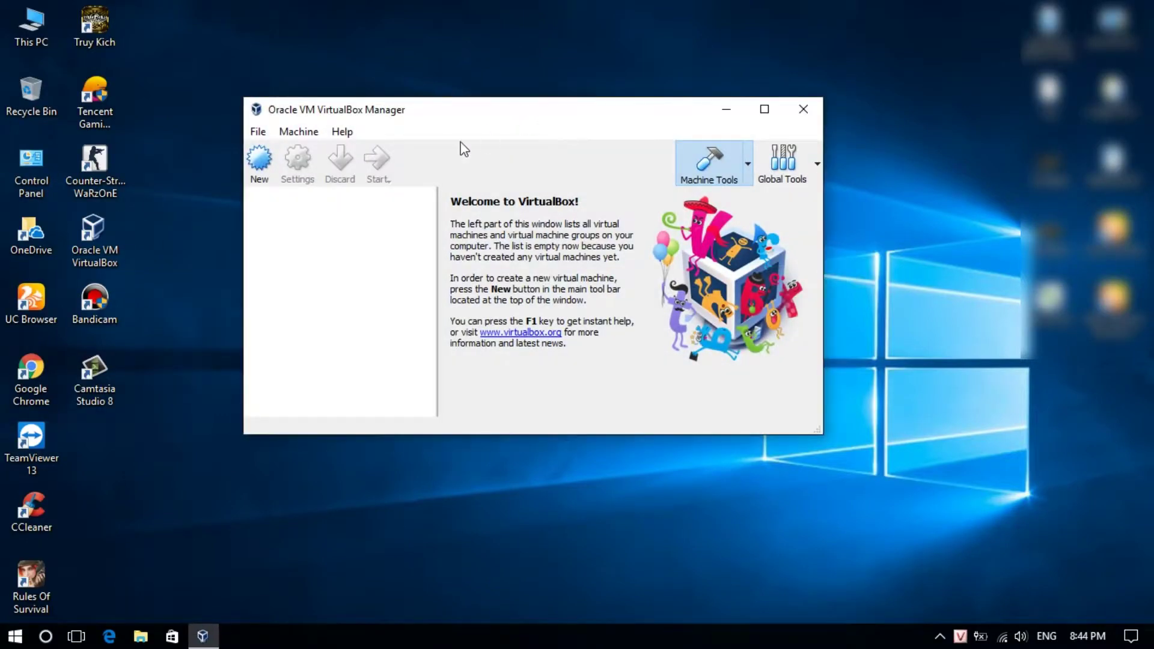
left_click_drag(454, 117, 496, 114)
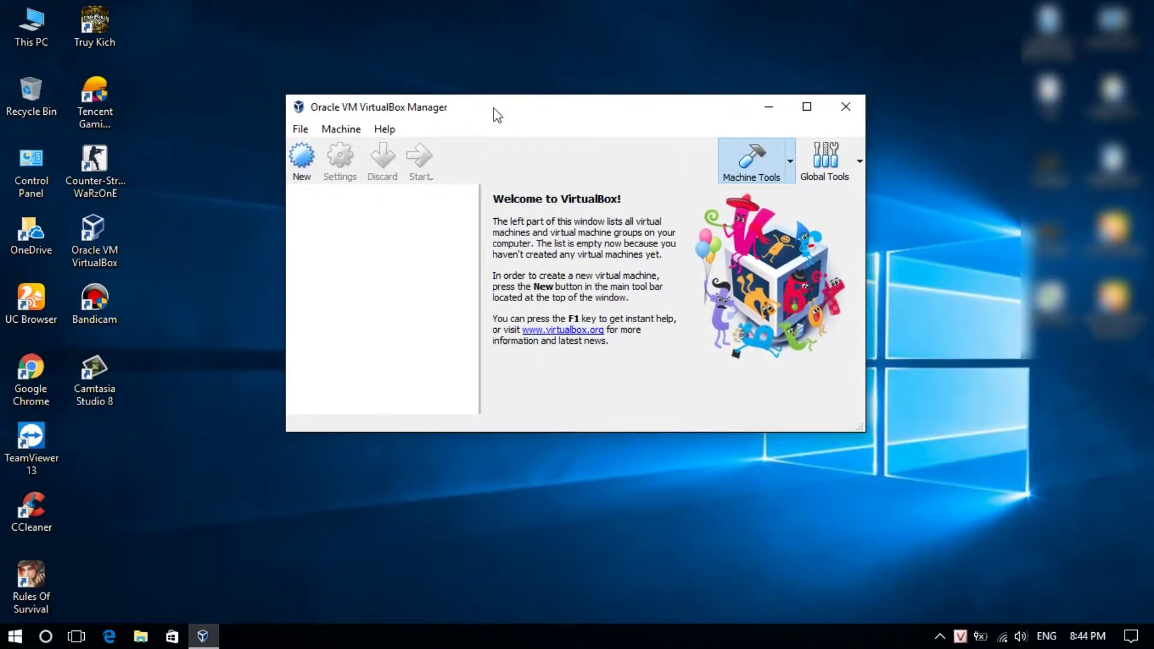
- Start a new virtual machine named Win7-32bit with type Microsoft Windows and version Windows 7 (32-bit)
left_click(303, 160)
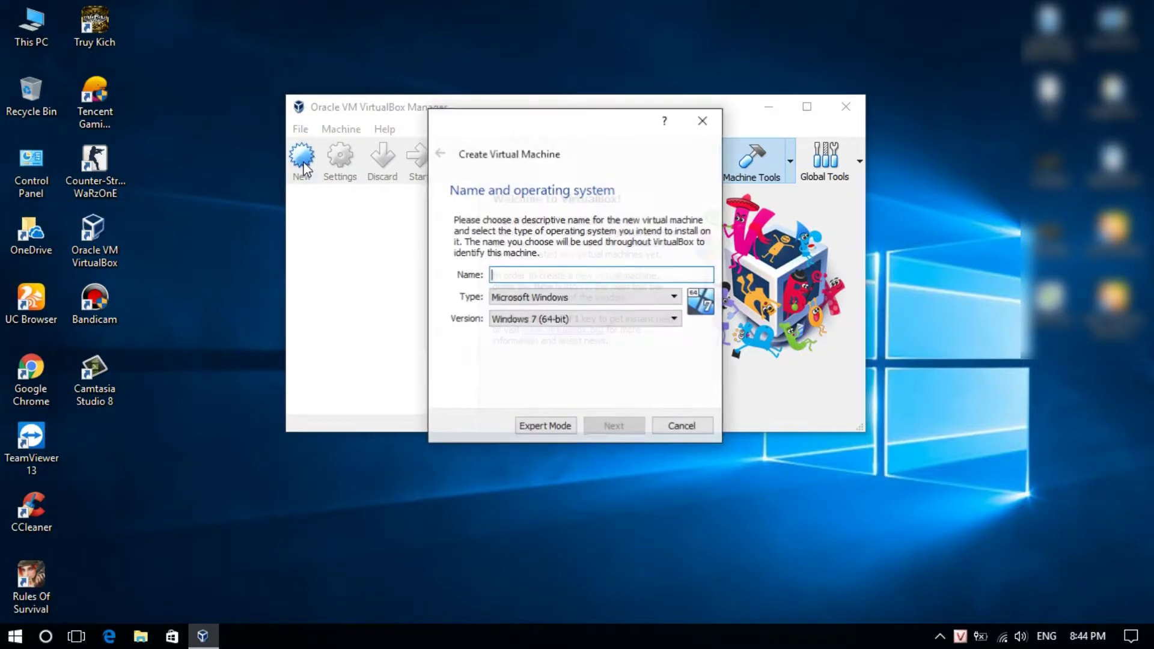
left_click(527, 274)
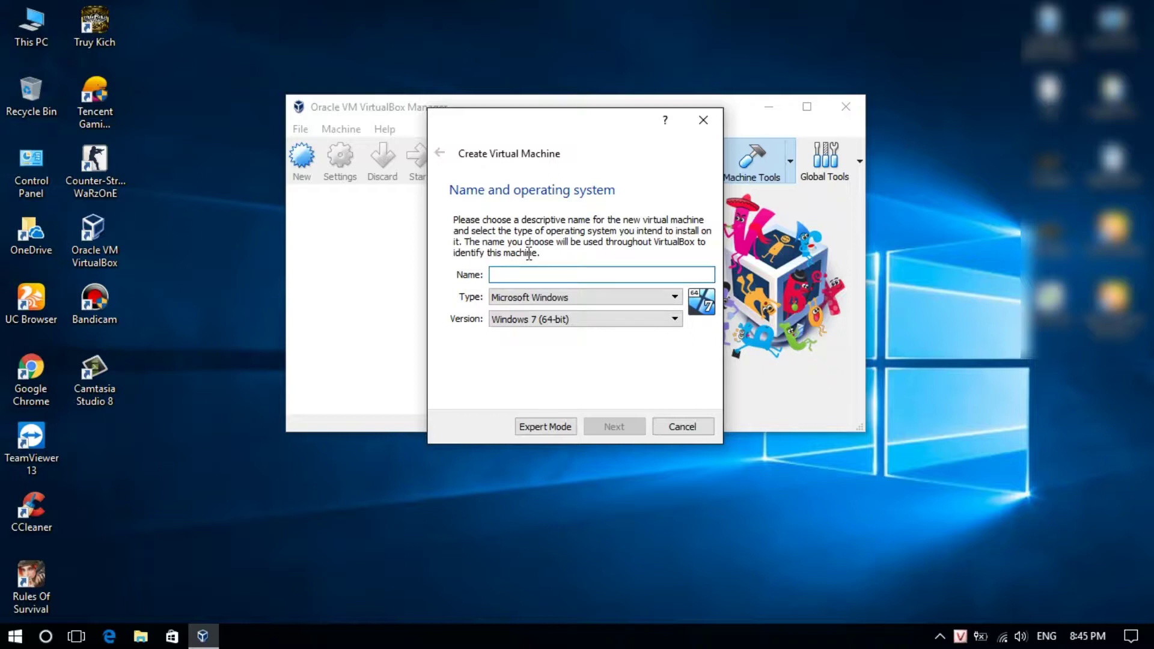
type("U")
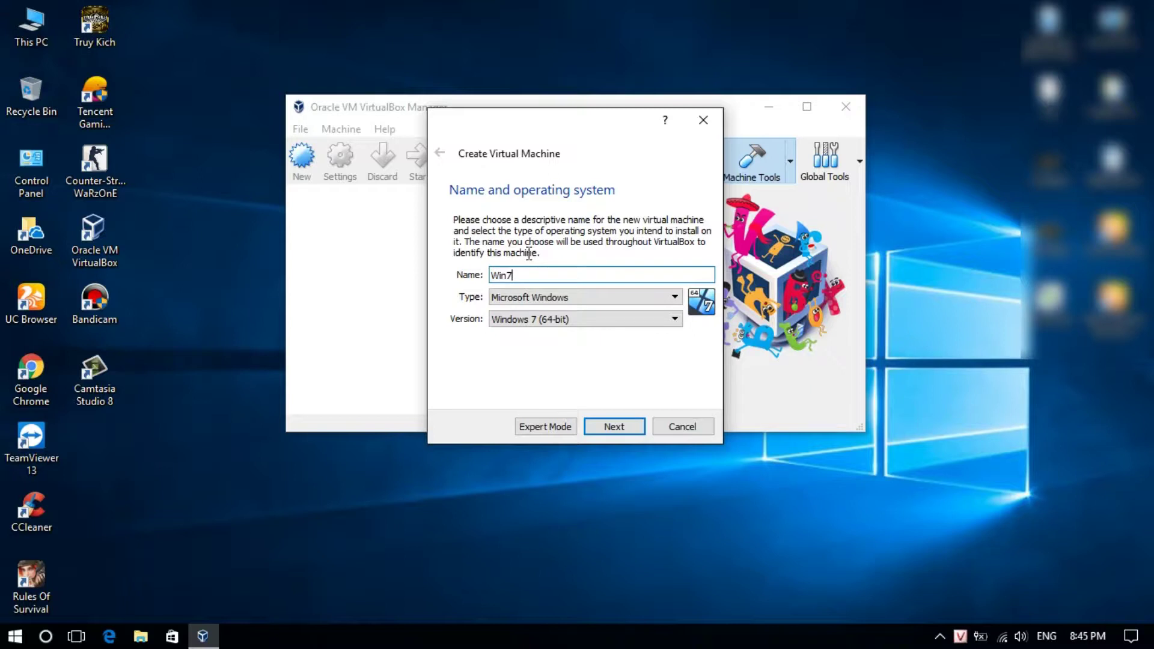
type("in7-32bit")
left_click(618, 321)
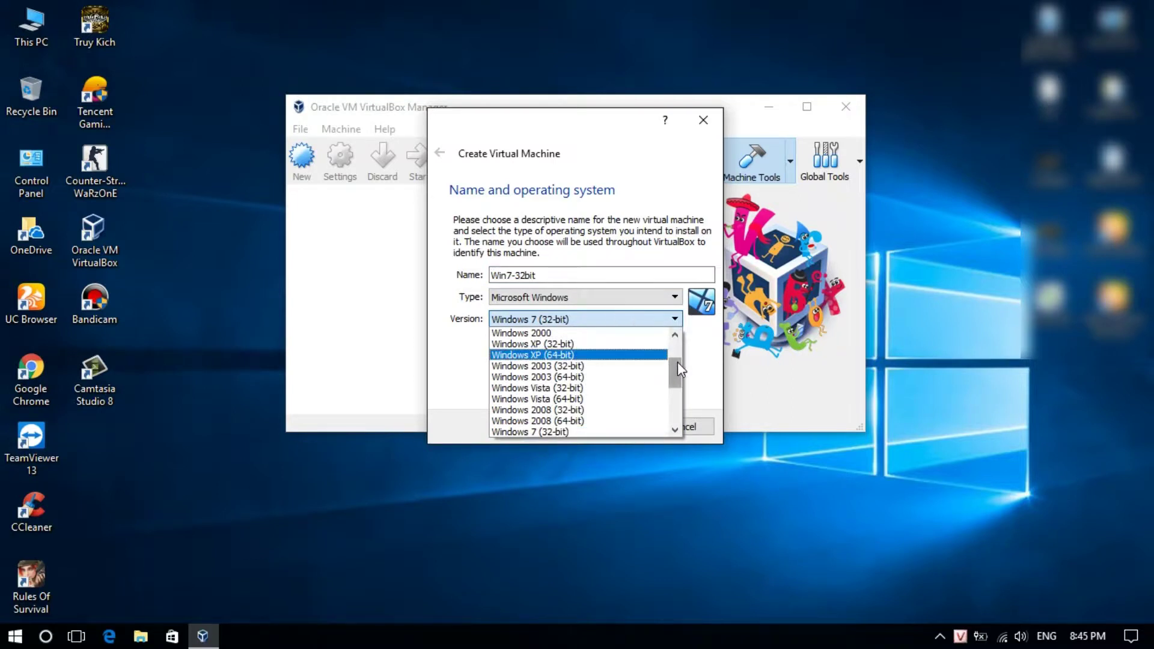
left_click_drag(678, 365, 678, 366)
left_click(597, 425)
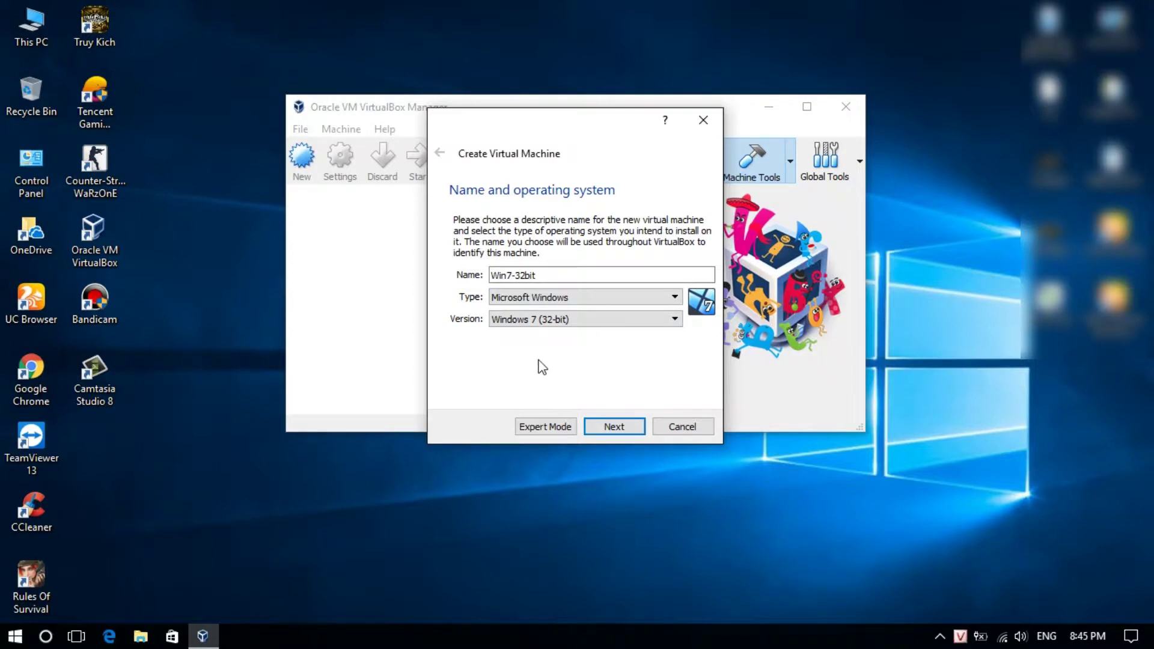
- Allocate 3531 MB of memory to the new virtual machine
left_click(621, 426)
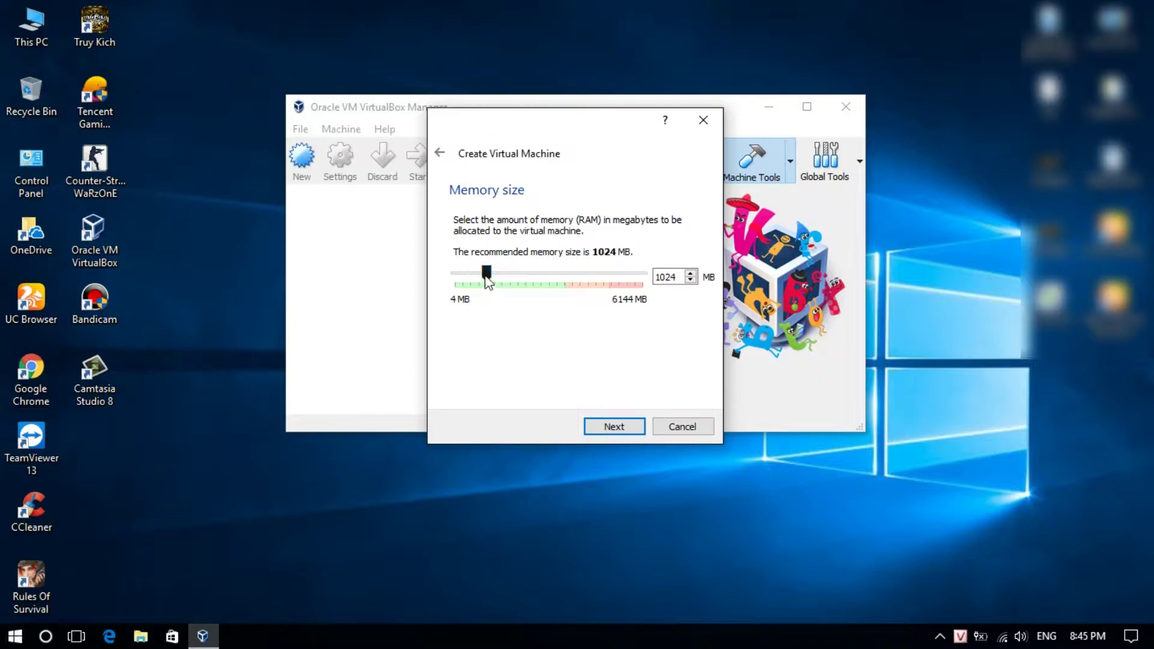
left_click_drag(492, 281, 567, 277)
right_click(139, 273)
left_click(154, 316)
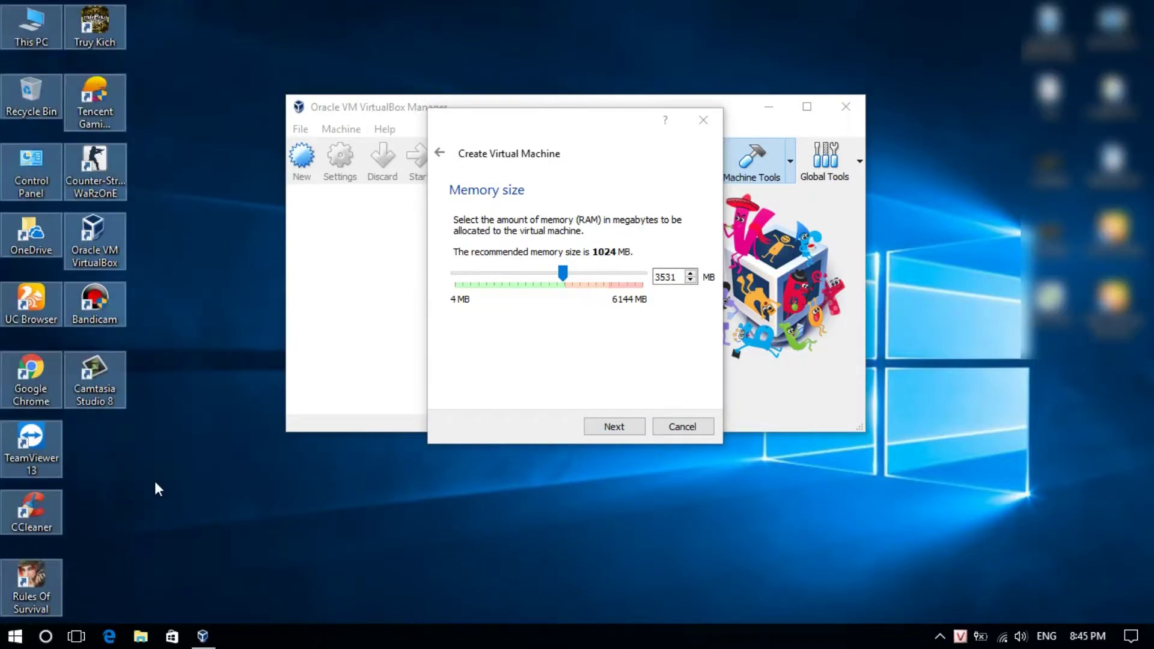
right_click(140, 214)
left_click(176, 263)
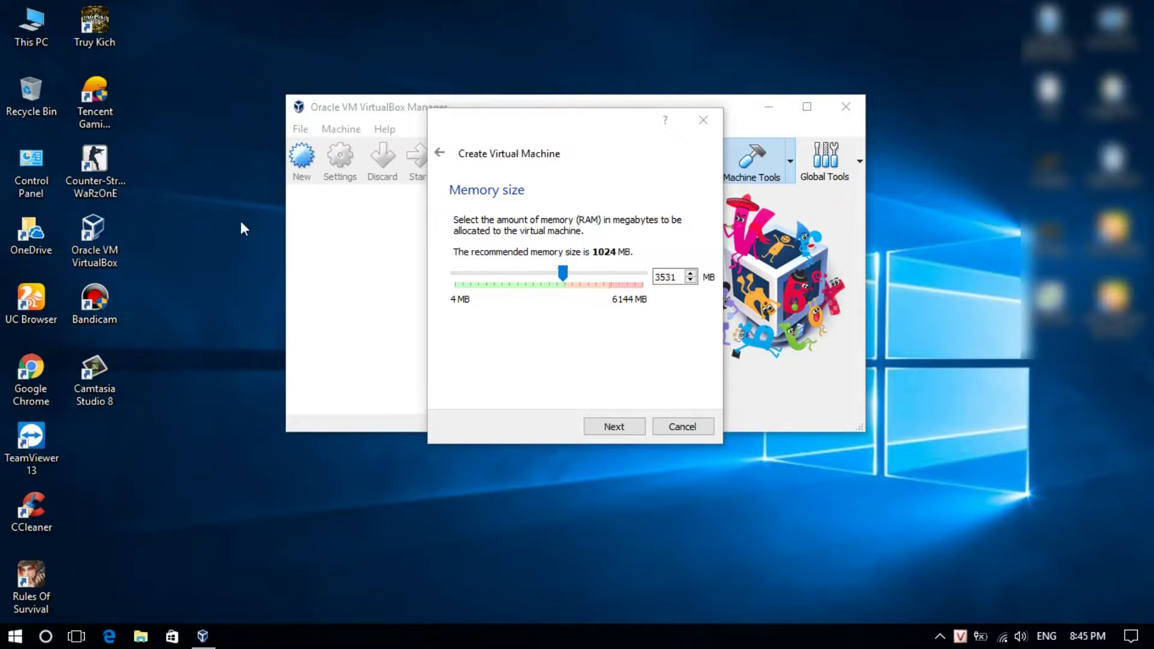
right_click(202, 175)
left_click(222, 222)
right_click(202, 212)
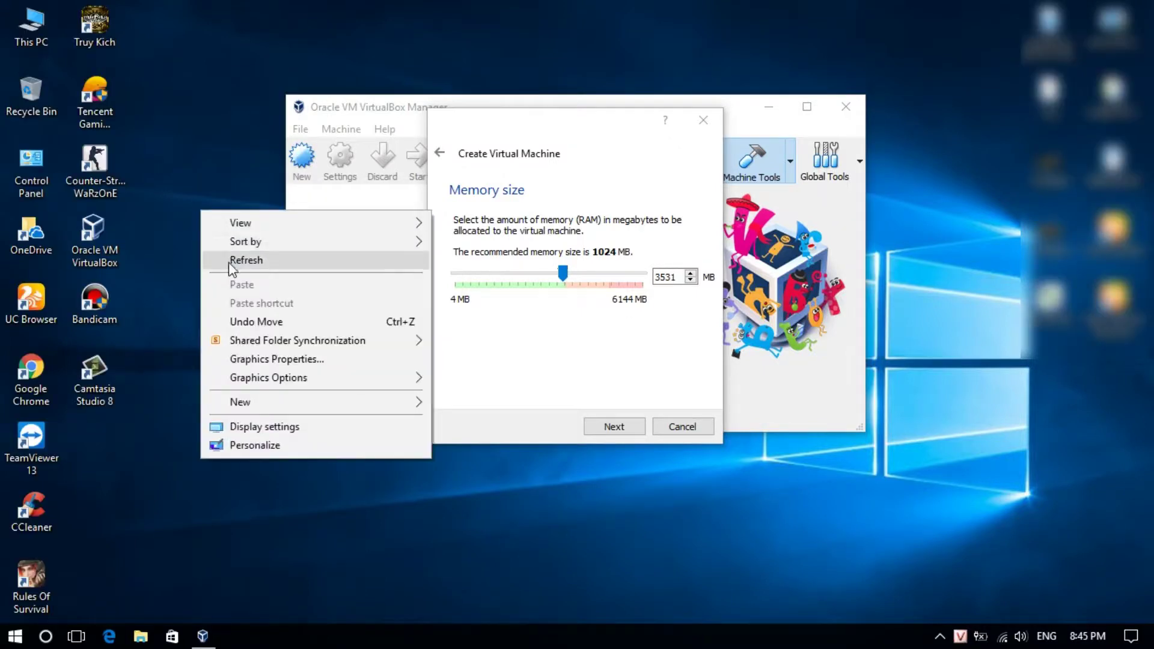
left_click(230, 262)
right_click(181, 189)
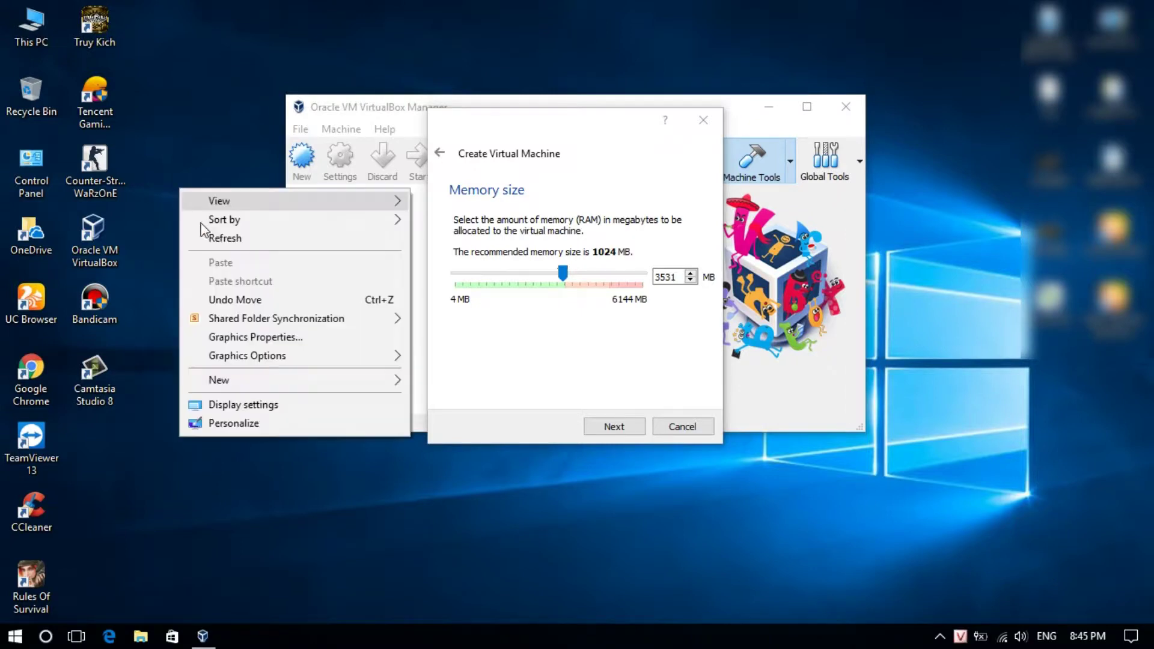
left_click(207, 236)
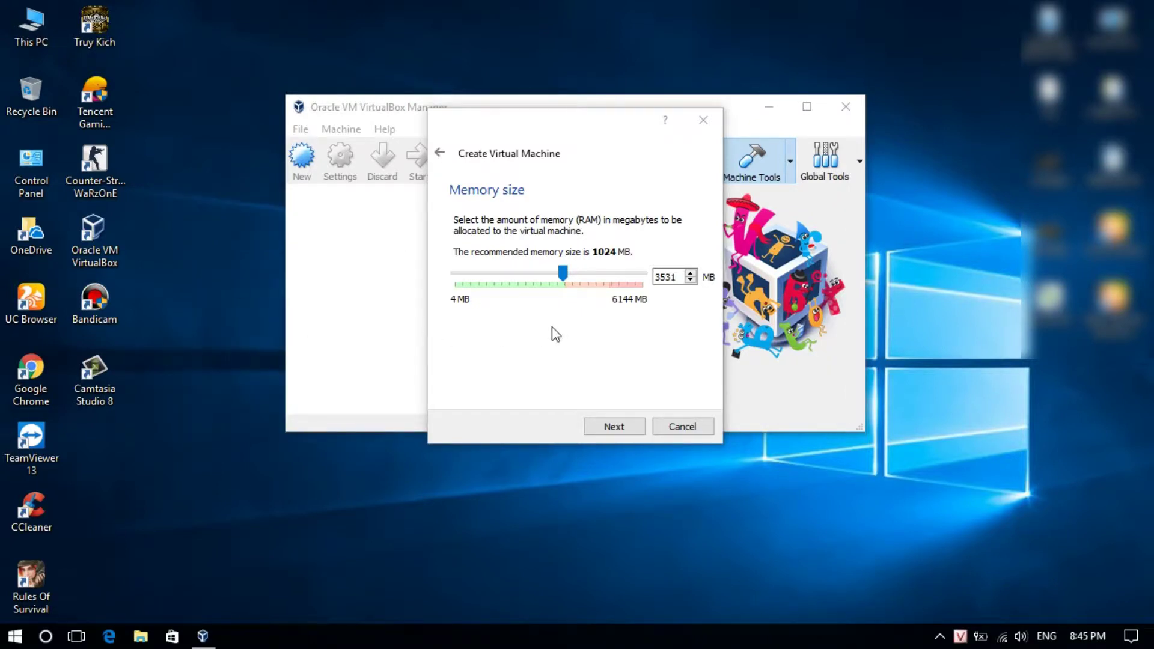
- Accept the memory size and choose to create a new virtual hard disk of type VDI with dynamically allocated storage
left_click(601, 426)
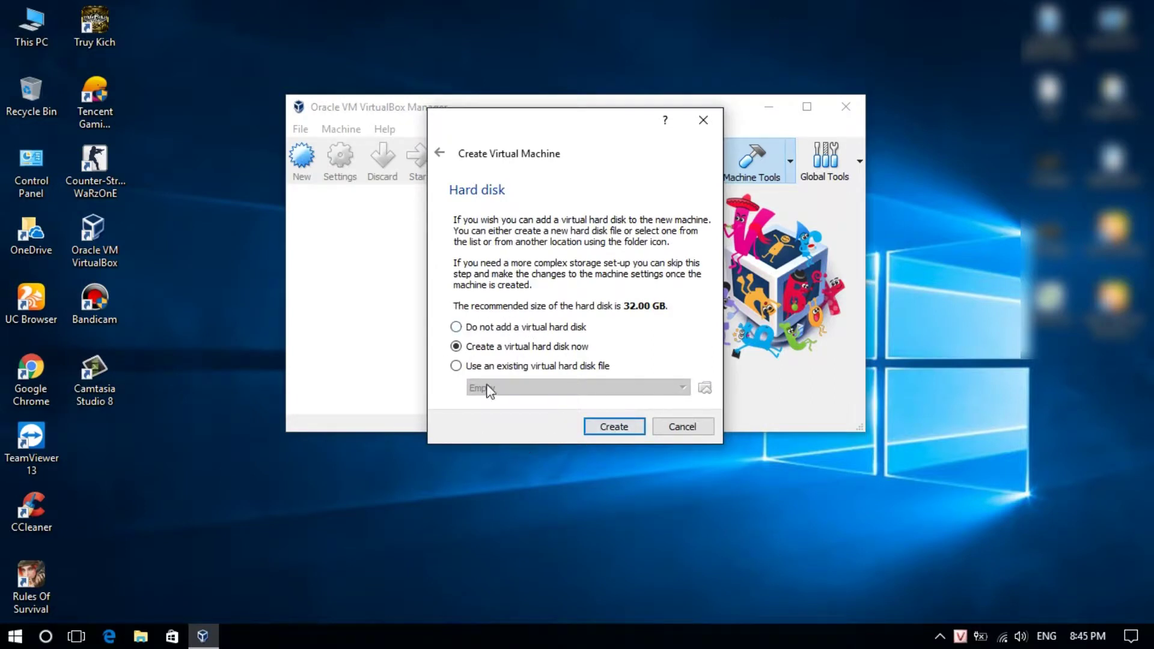
left_click(613, 427)
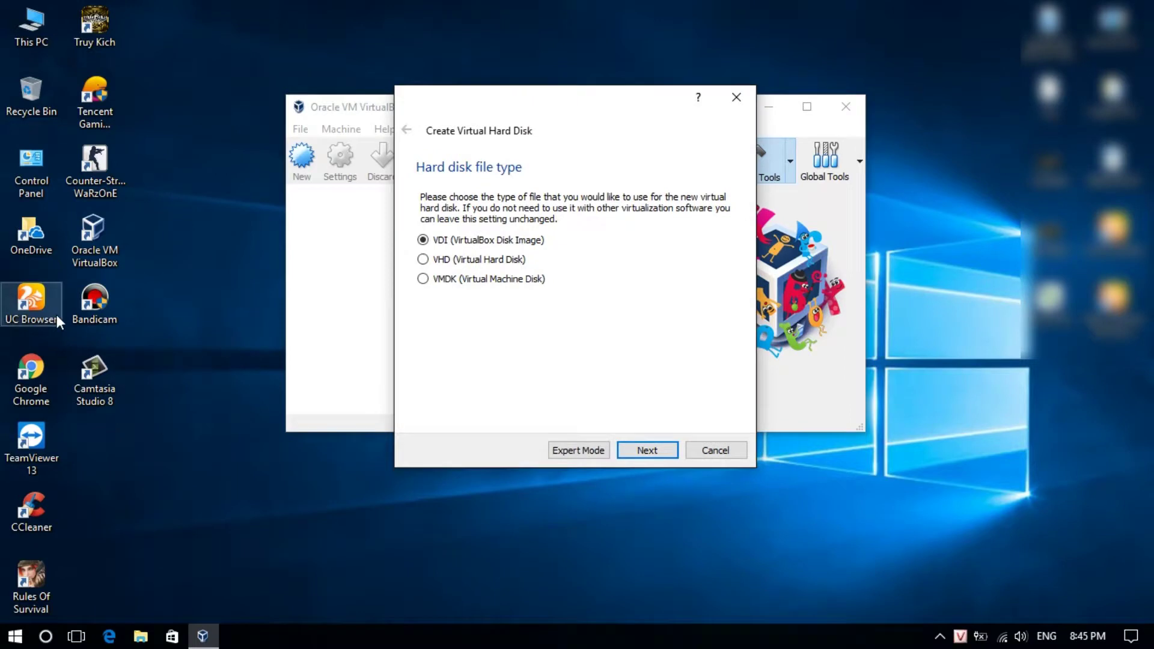
left_click(669, 450)
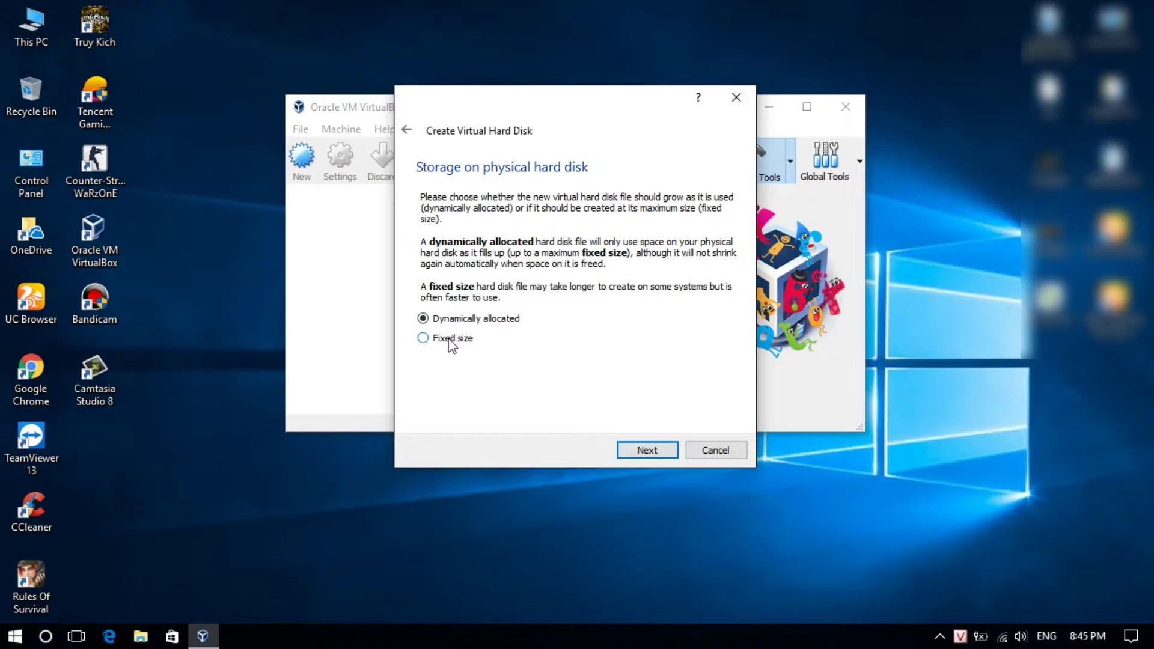
left_click(643, 450)
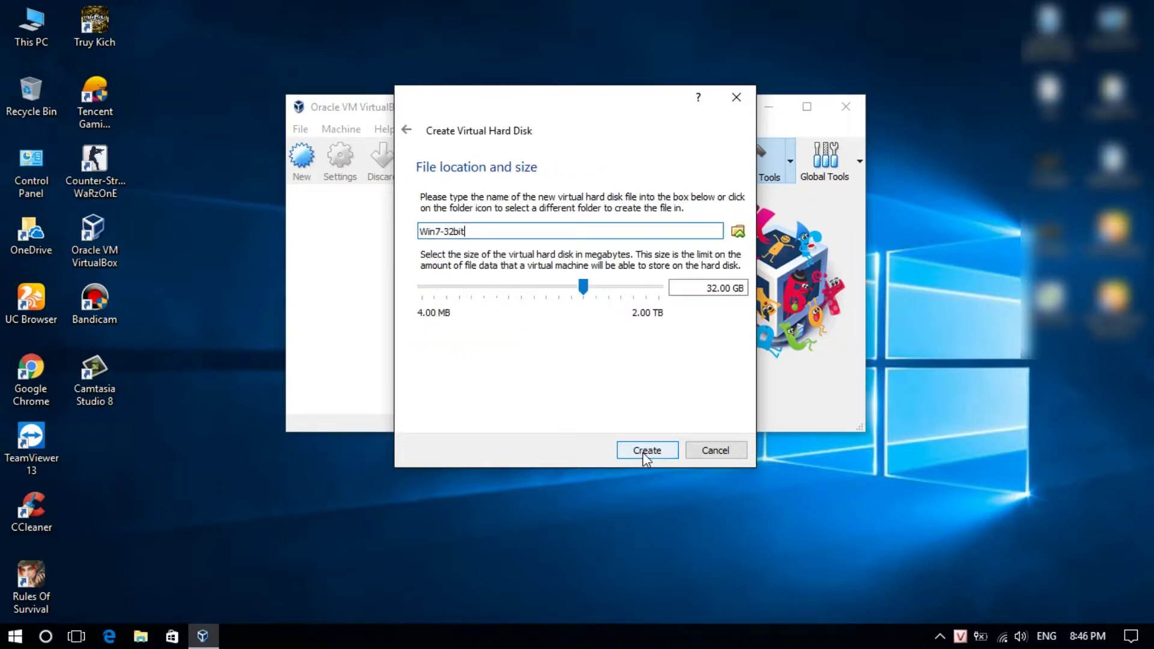
- Place the virtual hard disk file Win7-32bit on drive Dữ Liệu (D:) and set its size to 10 GB
left_click(476, 232)
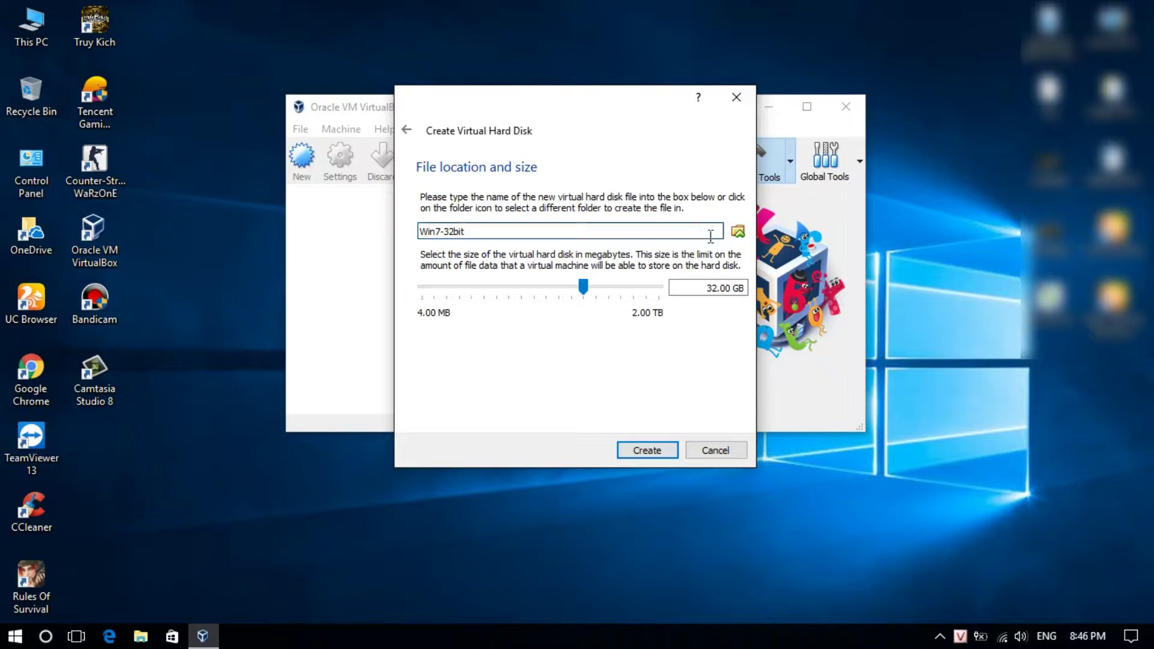
left_click(746, 236)
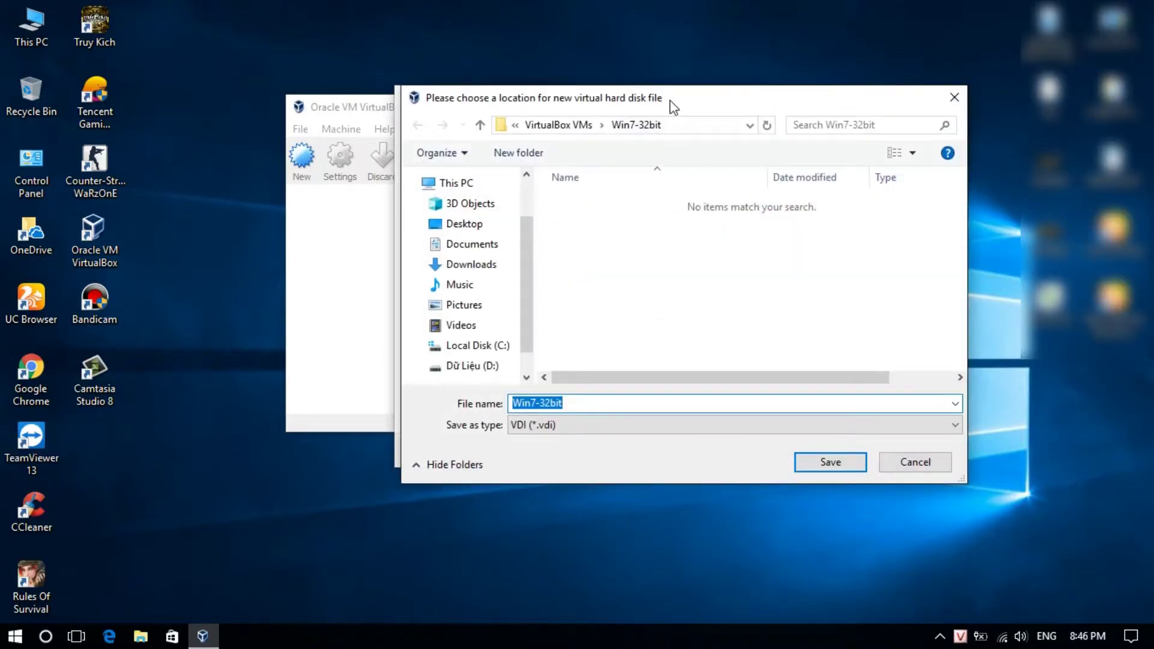
left_click(445, 353)
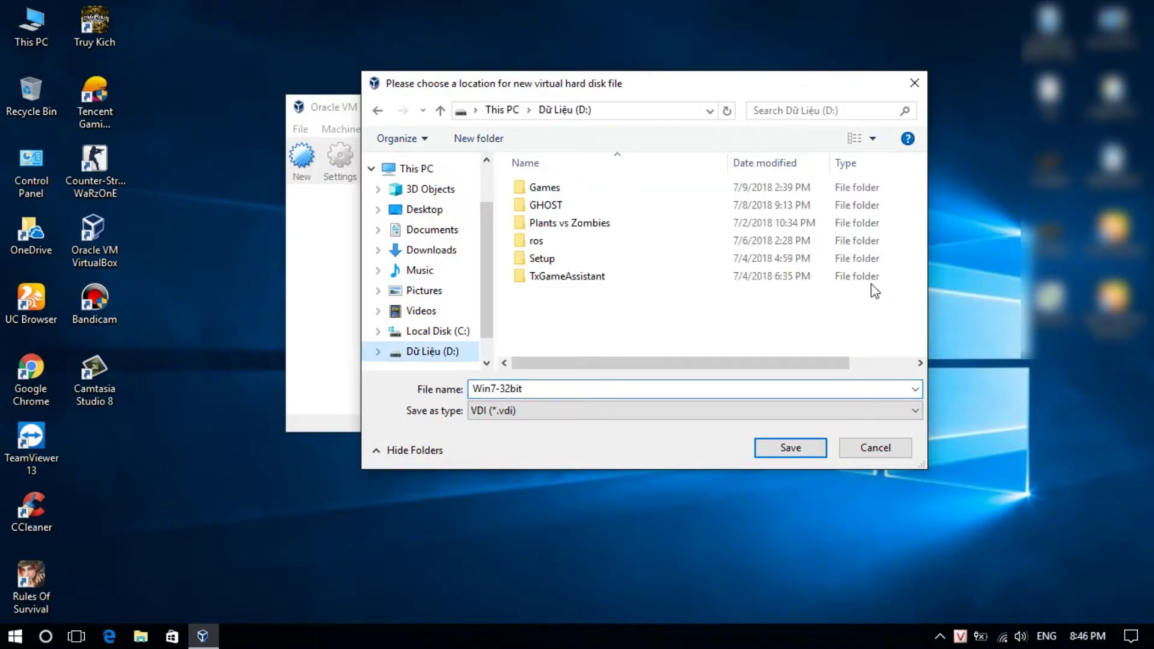
left_click(775, 446)
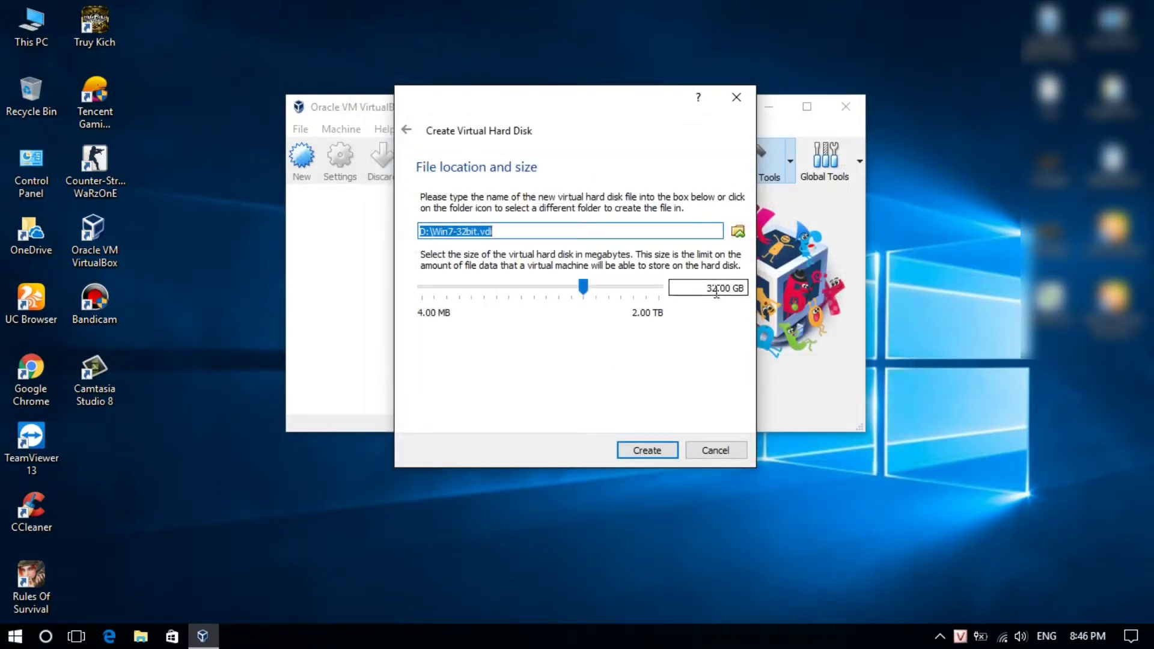
left_click_drag(719, 290, 686, 287)
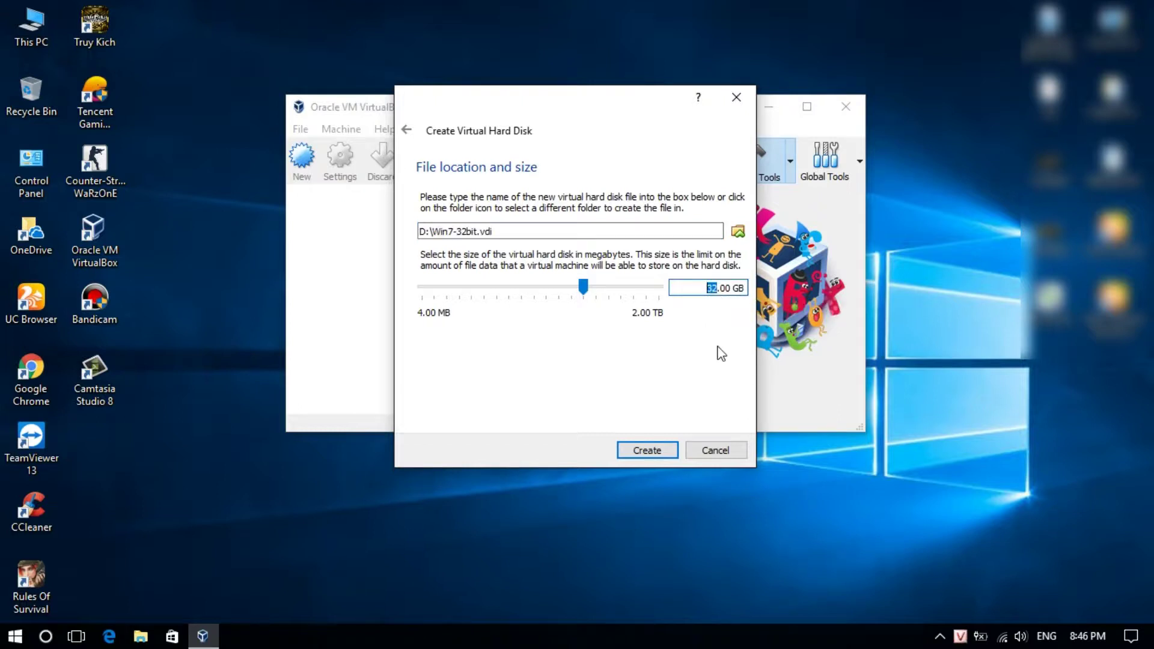
type("10")
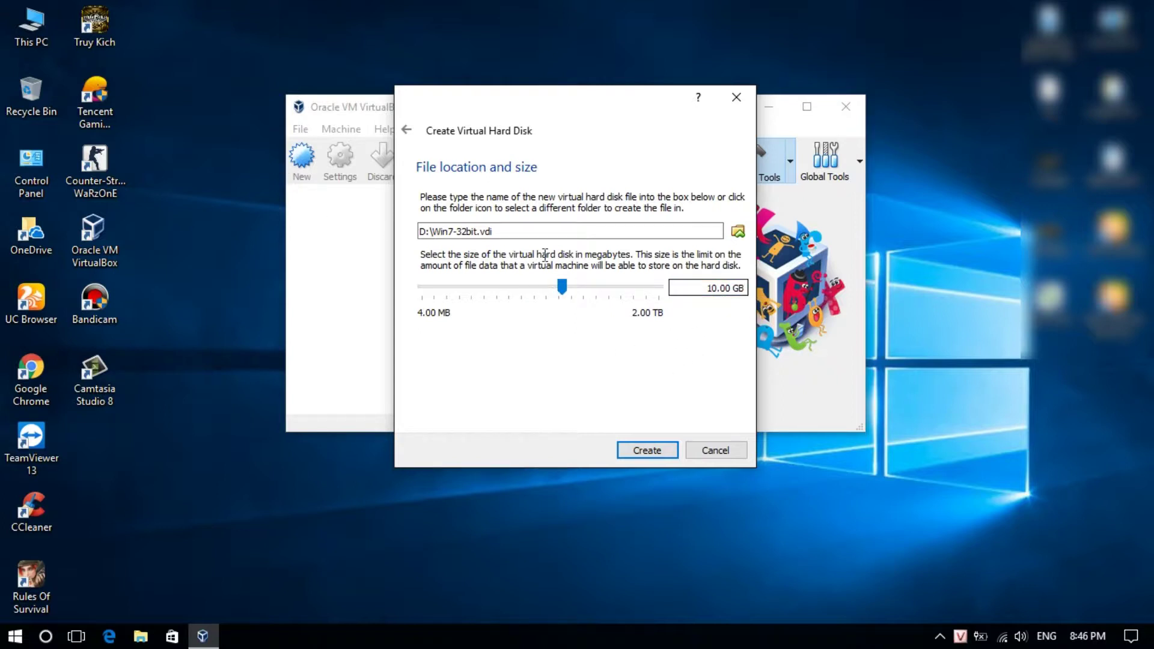
- Check drive D: and its free space in File Explorer, and create the virtual hard disk in VirtualBox
key("super+e")
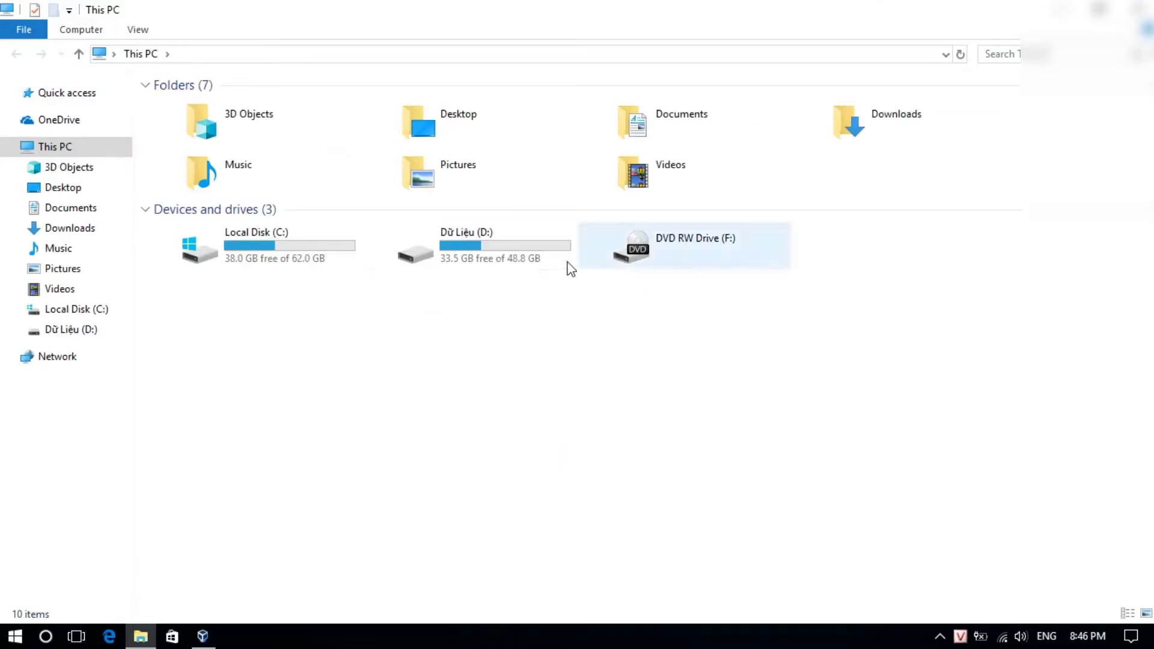
double_click(570, 268)
left_click(17, 54)
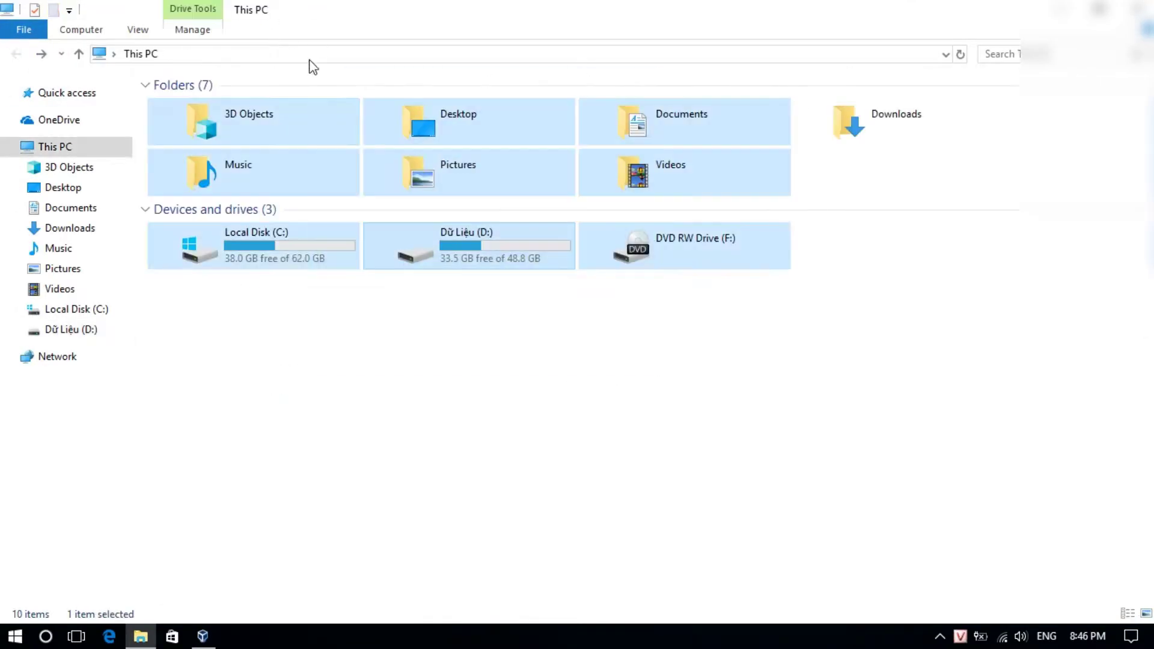
key("alt+F4")
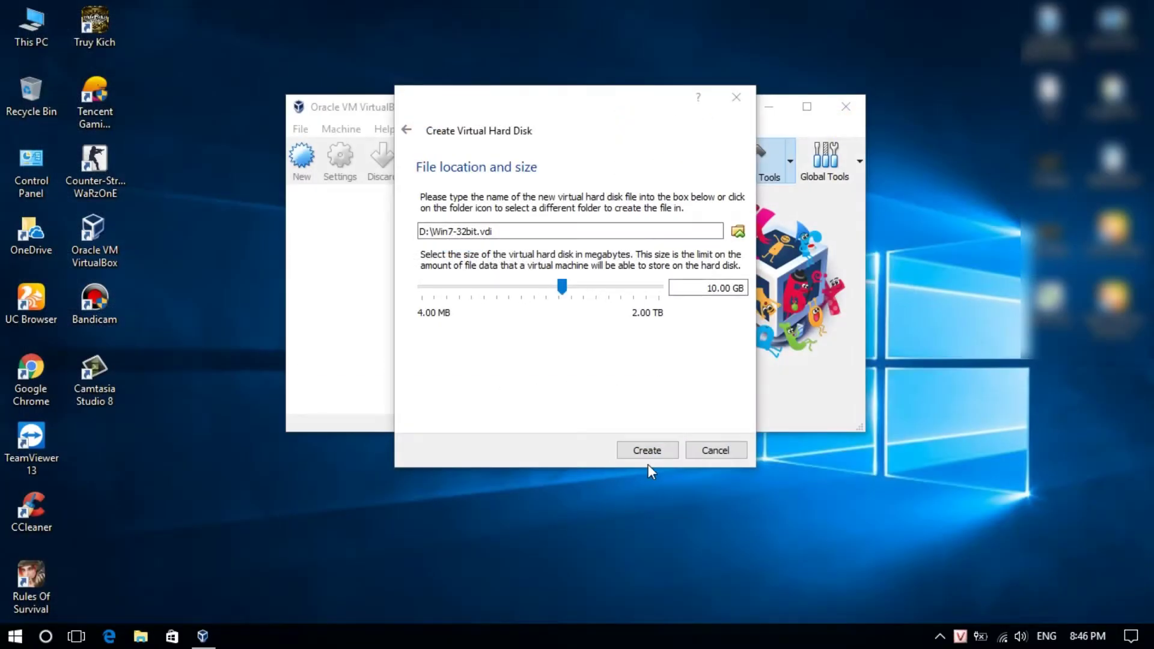
left_click(656, 456)
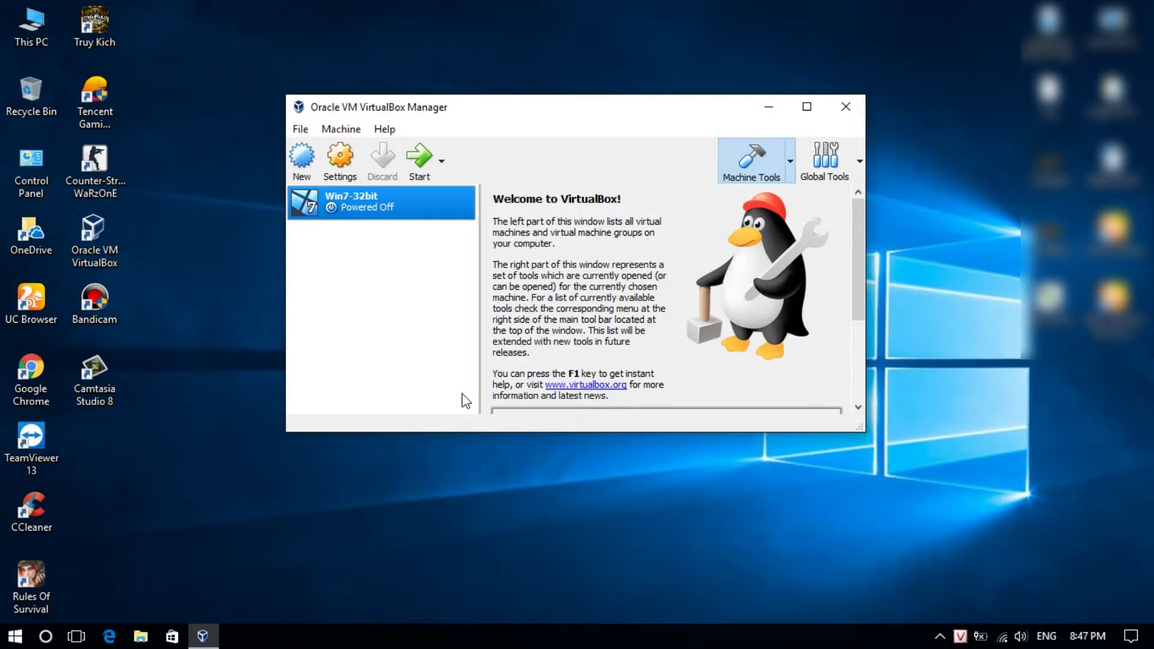
right_click(160, 228)
left_click(208, 114)
right_click(208, 114)
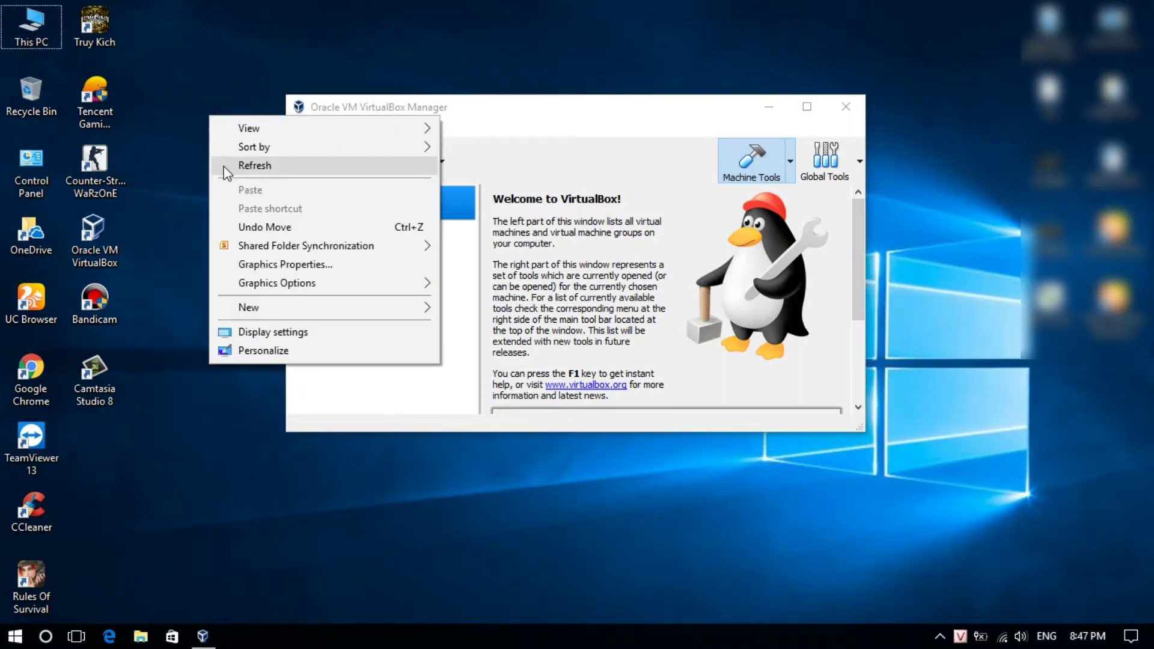
left_click(367, 284)
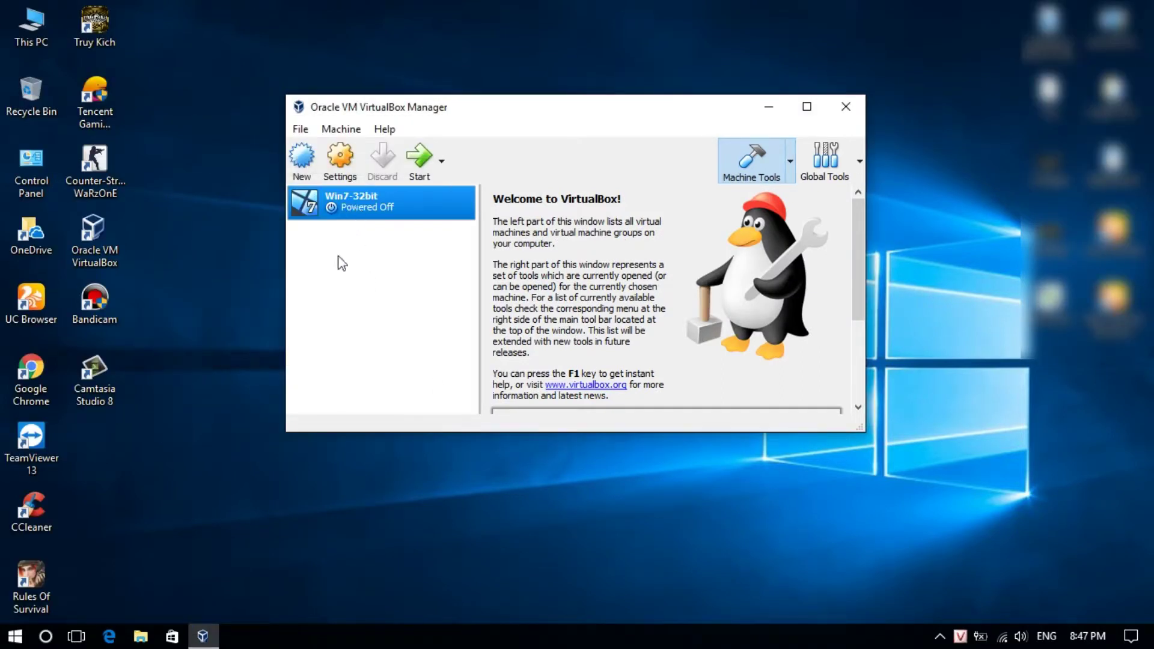
- Open the settings of the Win7-32bit machine and review its general Basic, Advanced and Description options
right_click(354, 204)
left_click(385, 218)
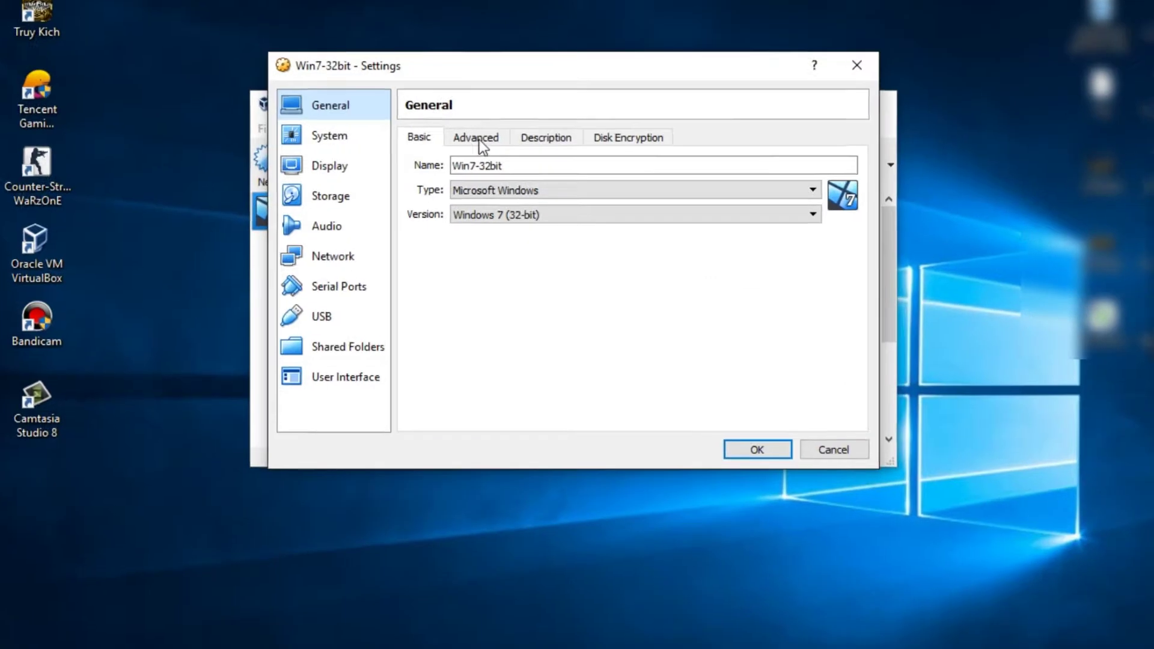
left_click(479, 139)
left_click(420, 139)
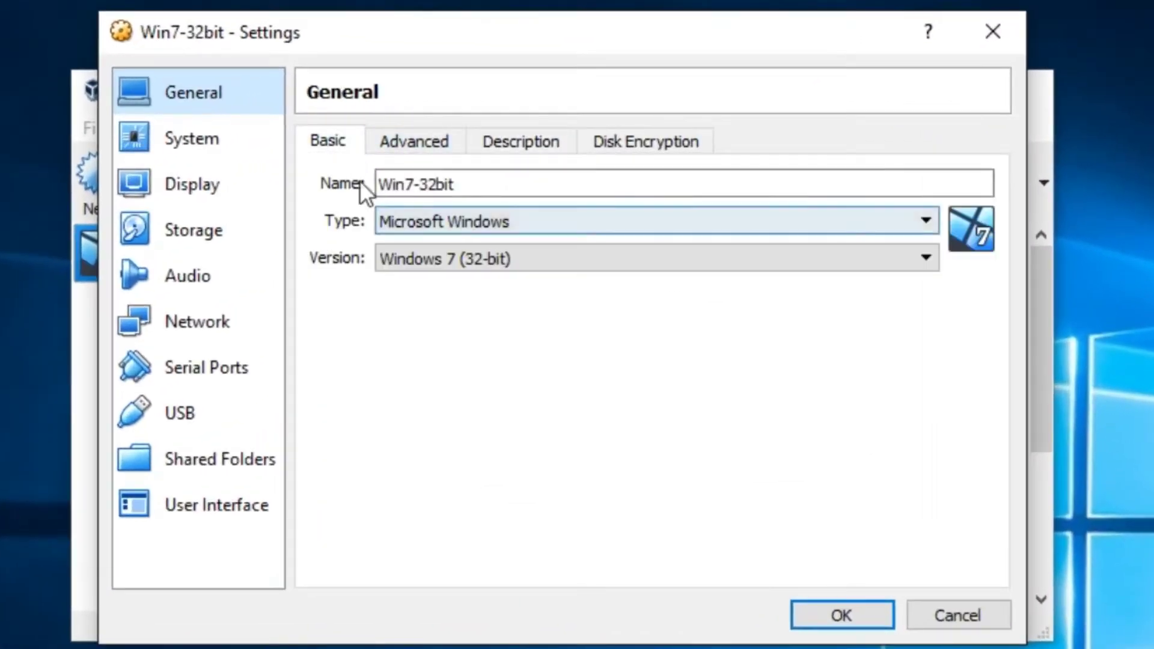
left_click_drag(499, 175, 363, 193)
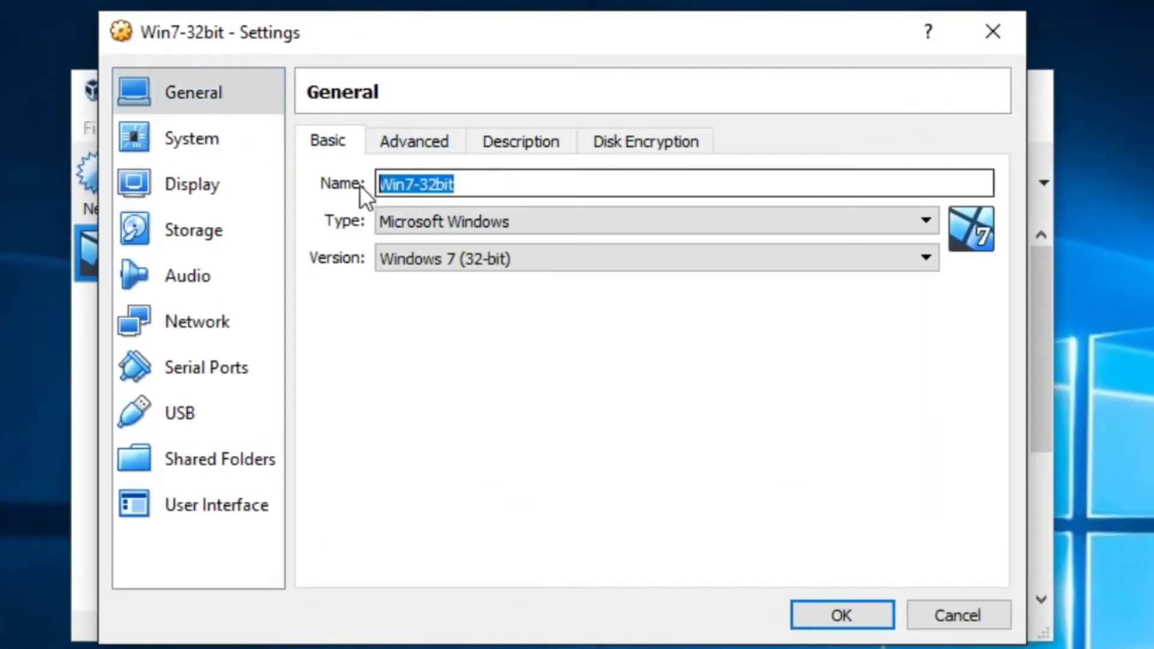
left_click(548, 183)
left_click(452, 139)
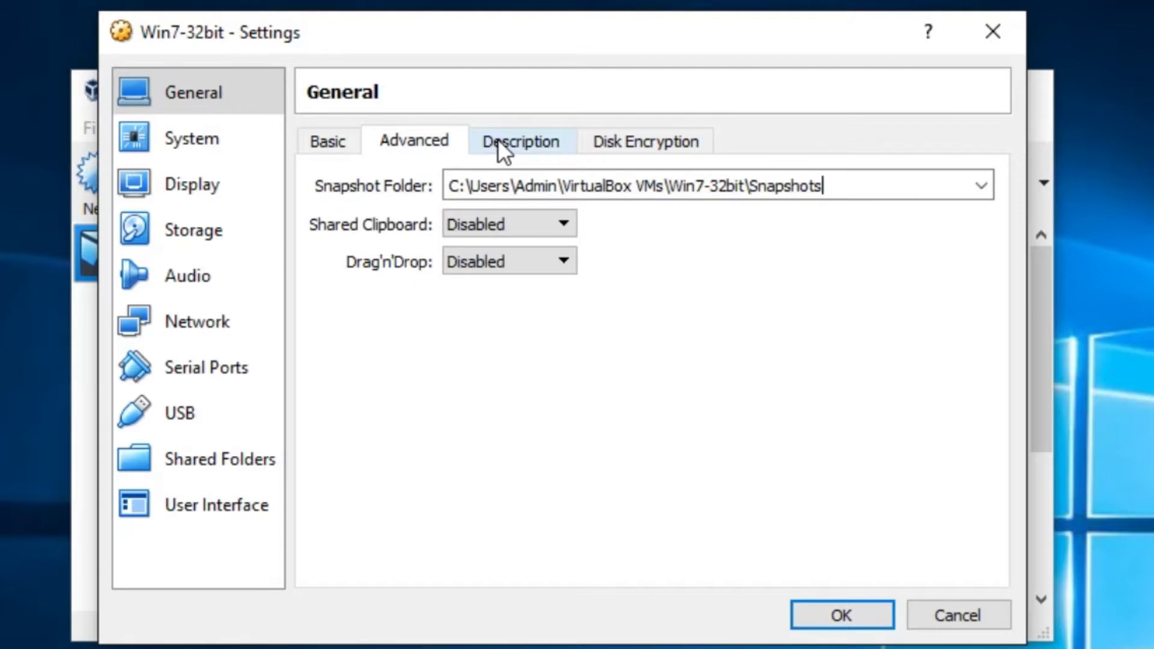
left_click(499, 142)
left_click(344, 139)
left_click(520, 141)
- Review the virtual machine's motherboard and processor options in its System settings
left_click(175, 140)
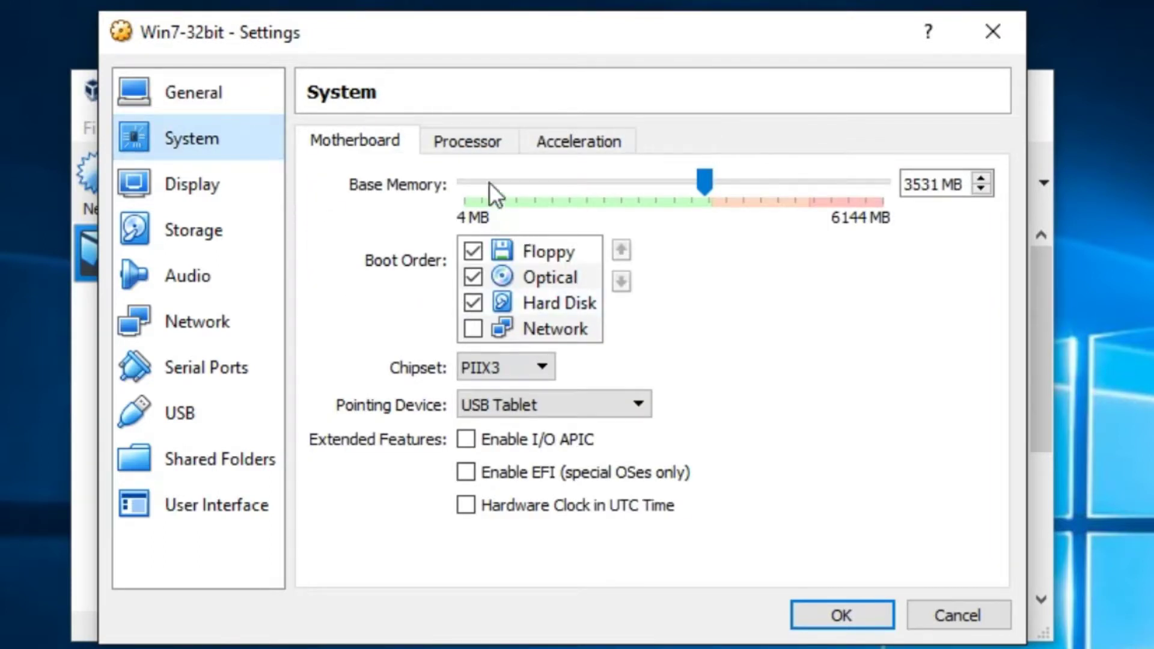
left_click(481, 142)
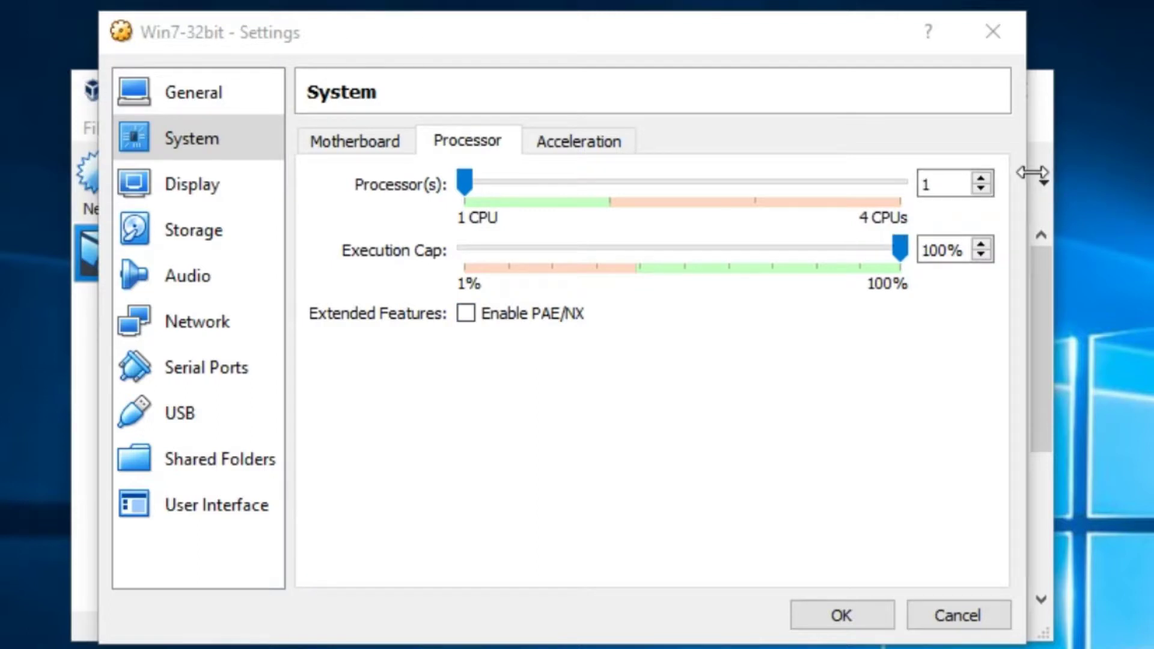
right_click(3, 251)
left_click(18, 336)
right_click(0, 372)
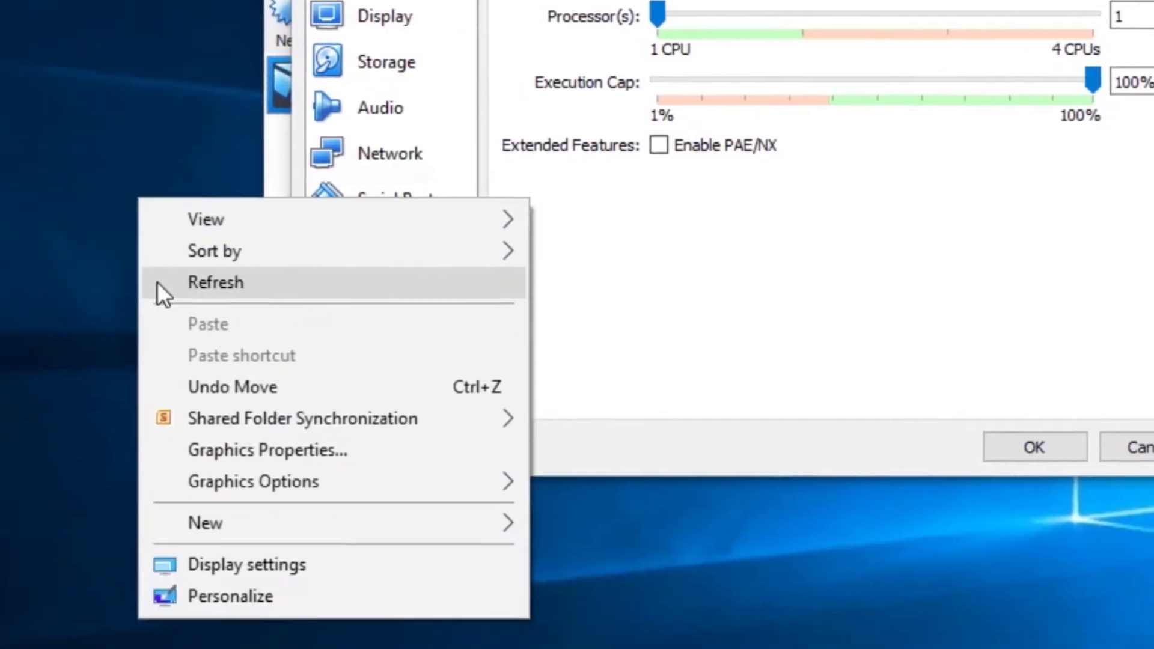
left_click(0, 462)
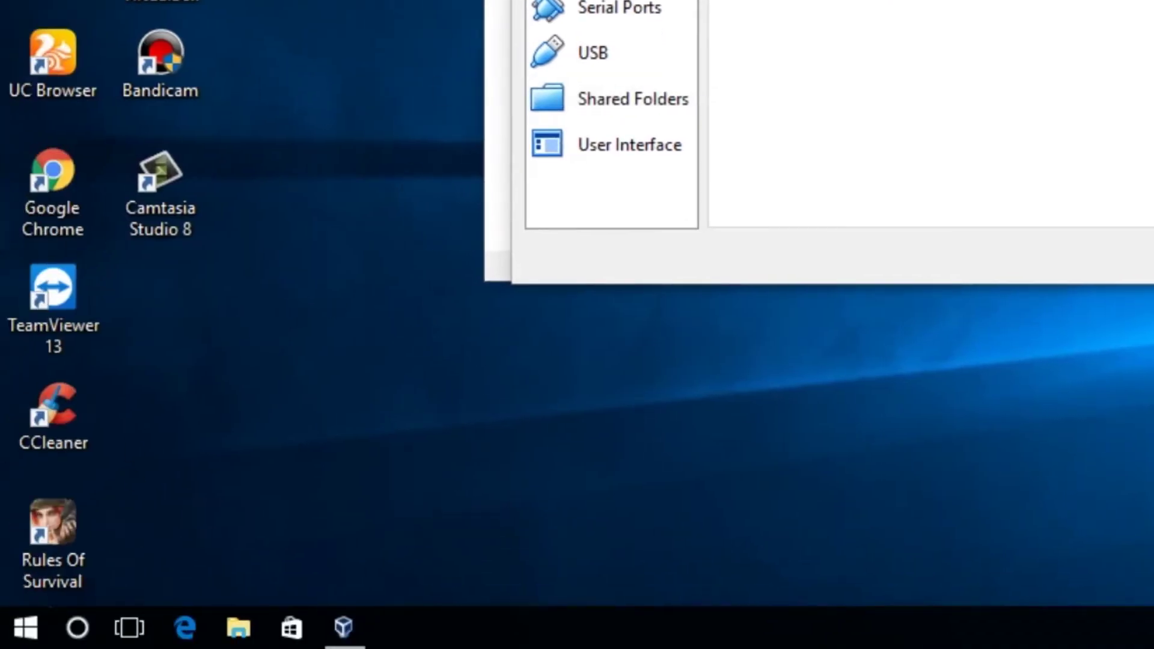
- Run dxdiag on the host, allow the driver signature check and examine the host's processor and memory information
right_click(3, 639)
left_click(134, 506)
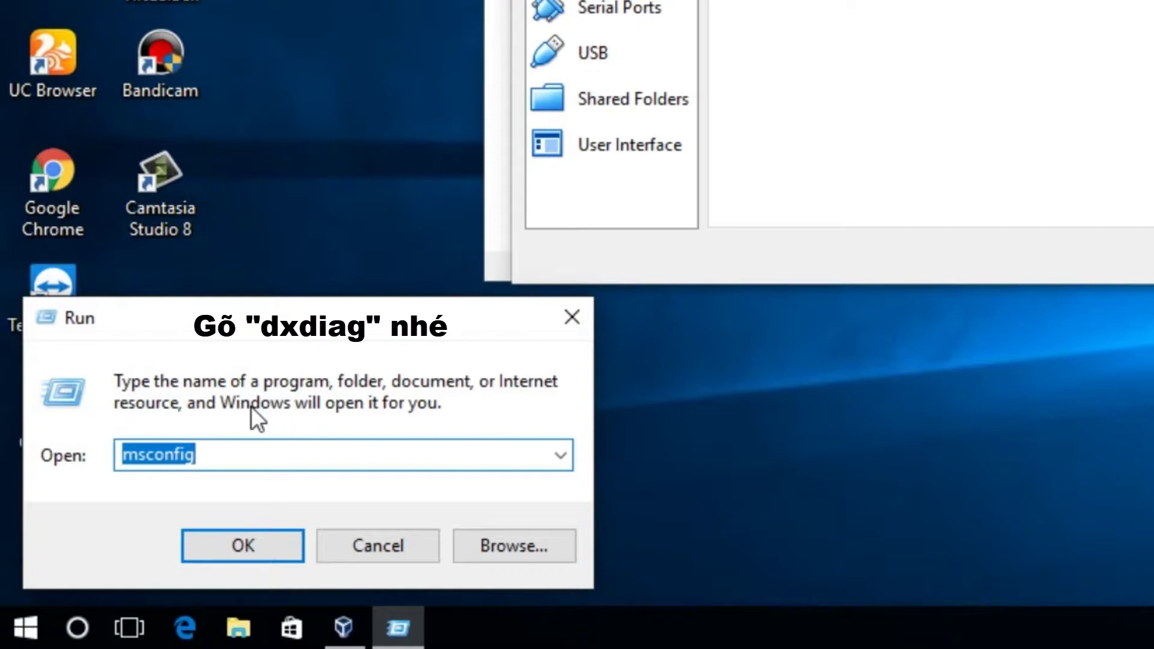
type("dxdiag")
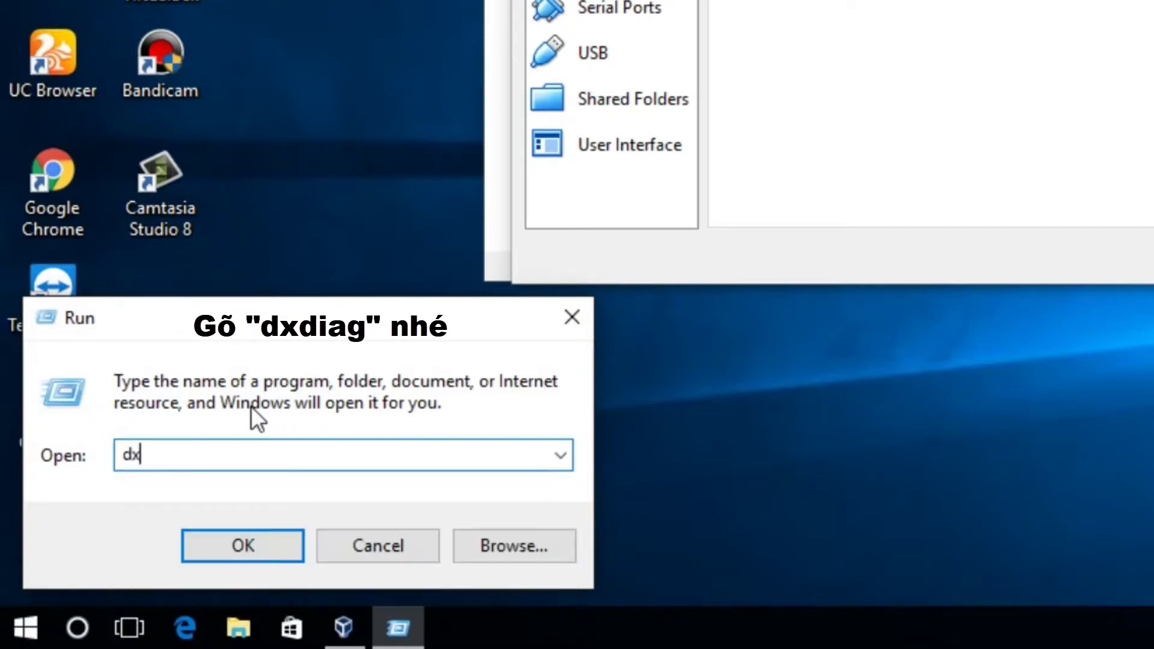
key("Return")
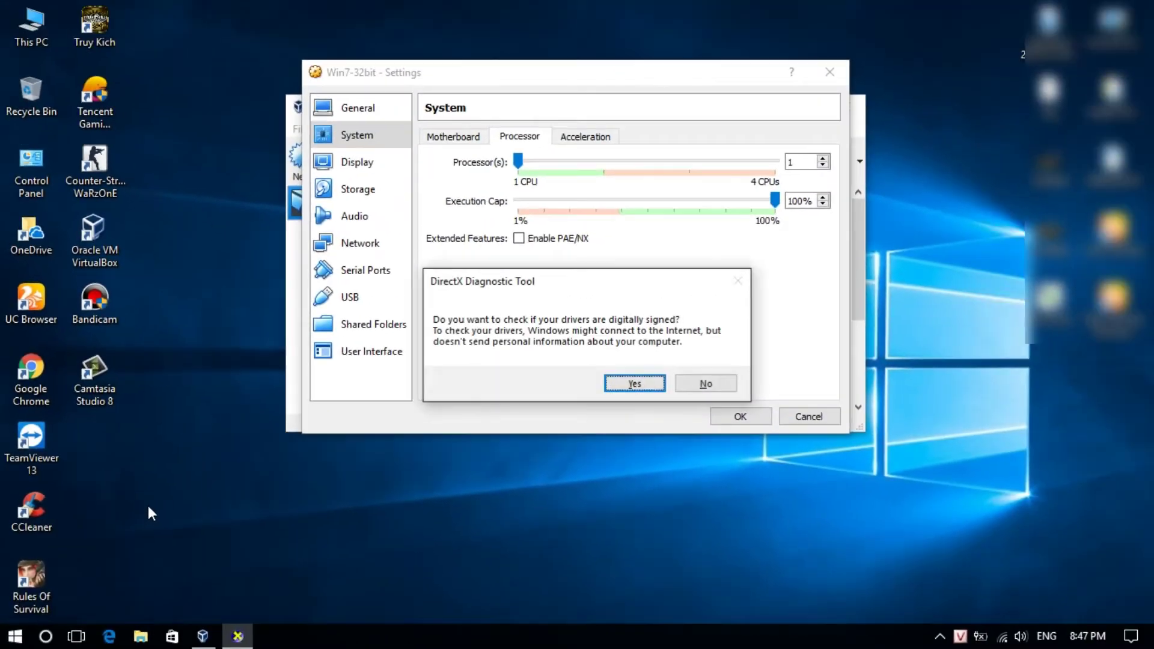
left_click(635, 383)
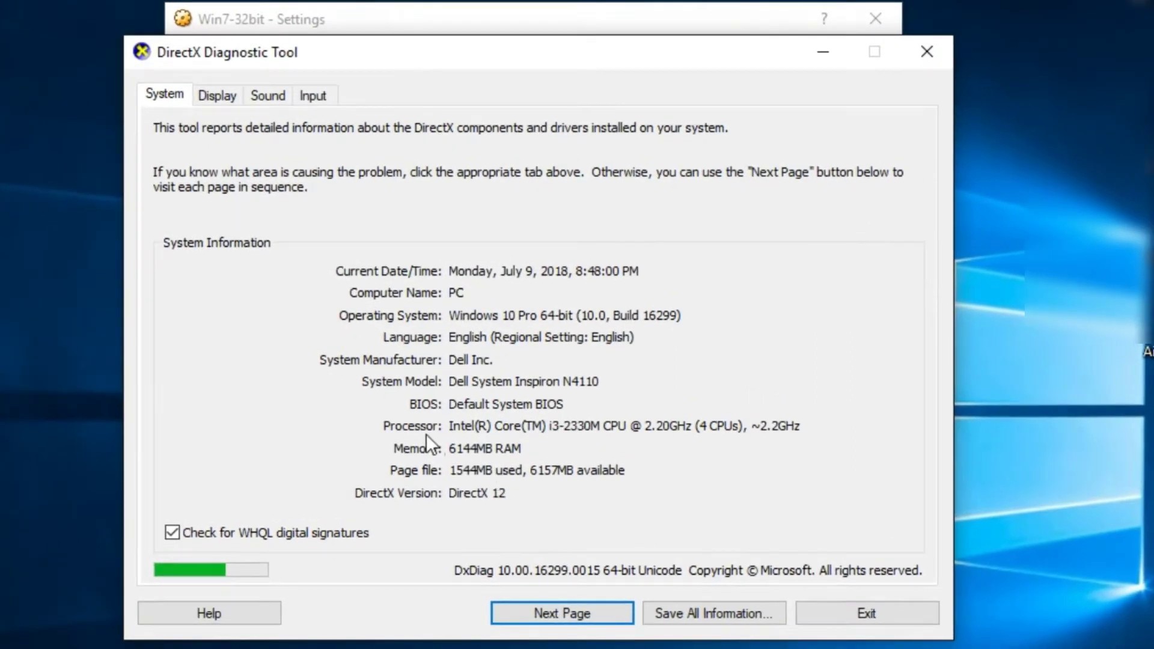
left_click_drag(522, 52, 478, 10)
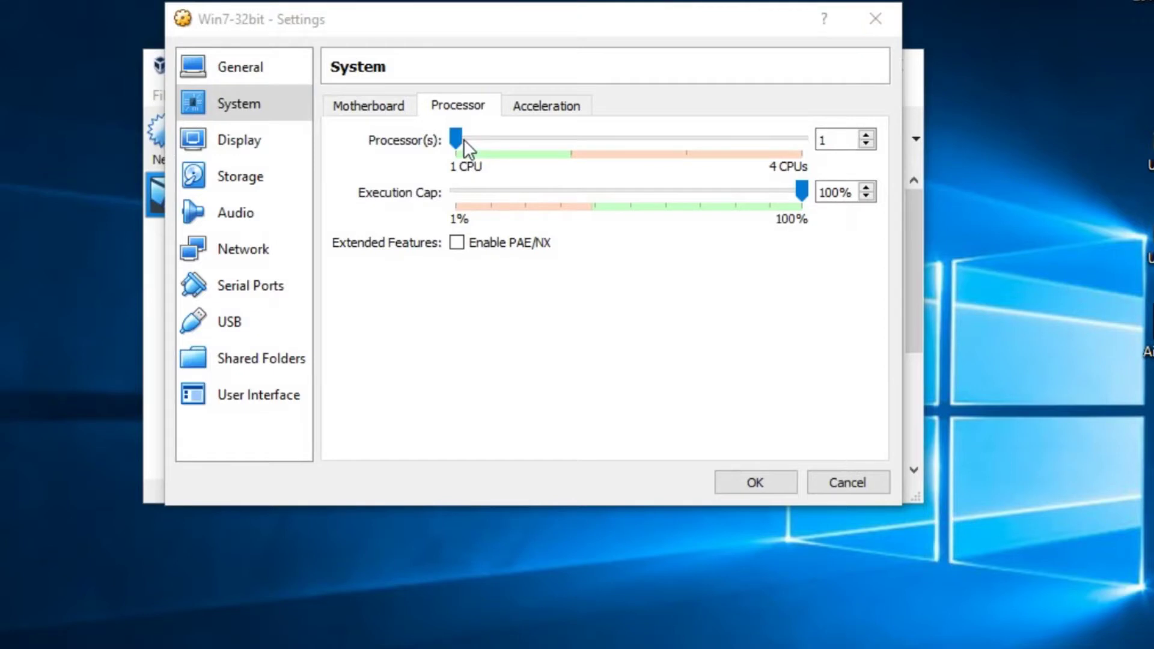
- Set the virtual machine's processor count to 2 and look over its storage devices
left_click_drag(464, 139, 587, 149)
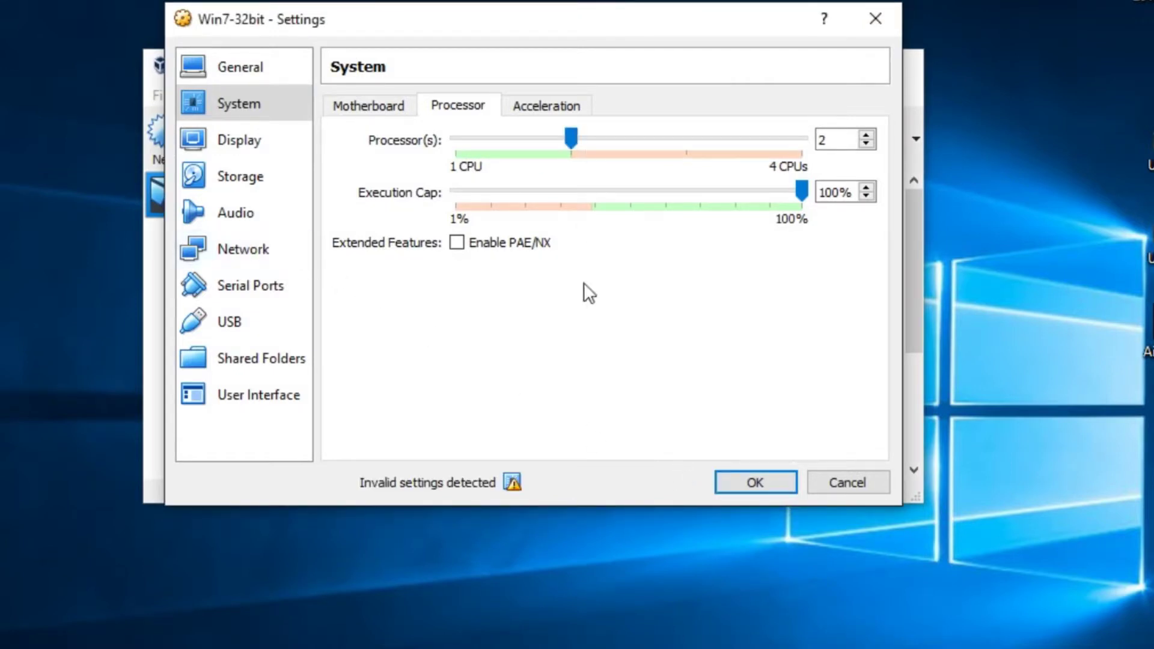
left_click(397, 108)
left_click(265, 175)
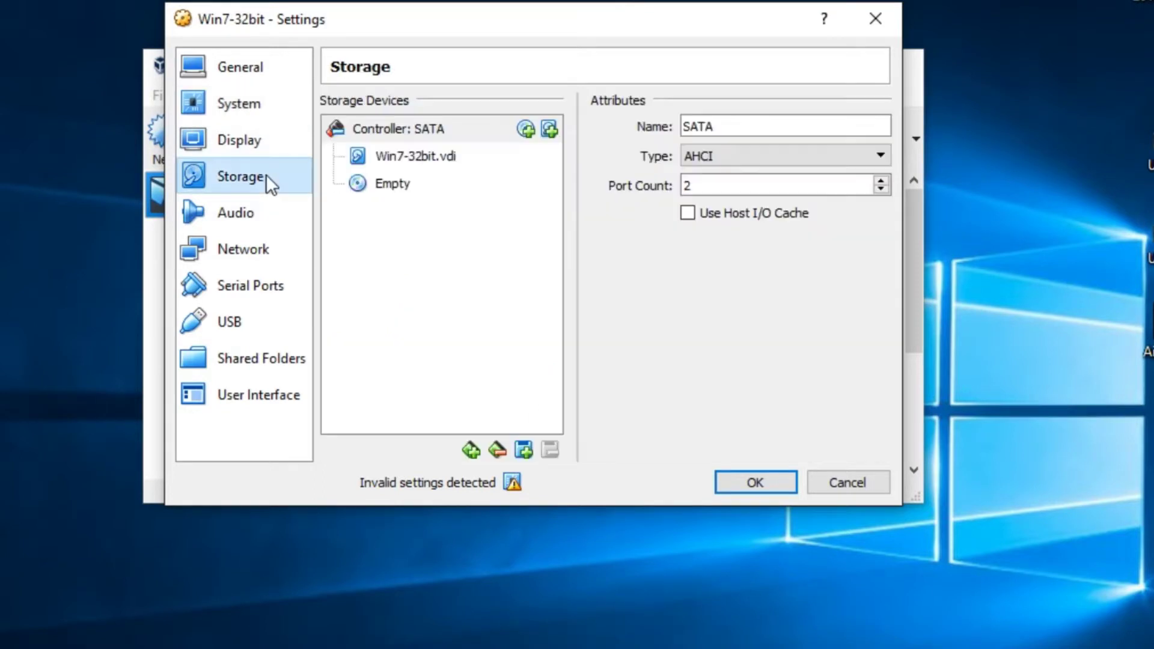
- Set the virtual machine's video memory to about 60 MB and save the settings
left_click(259, 140)
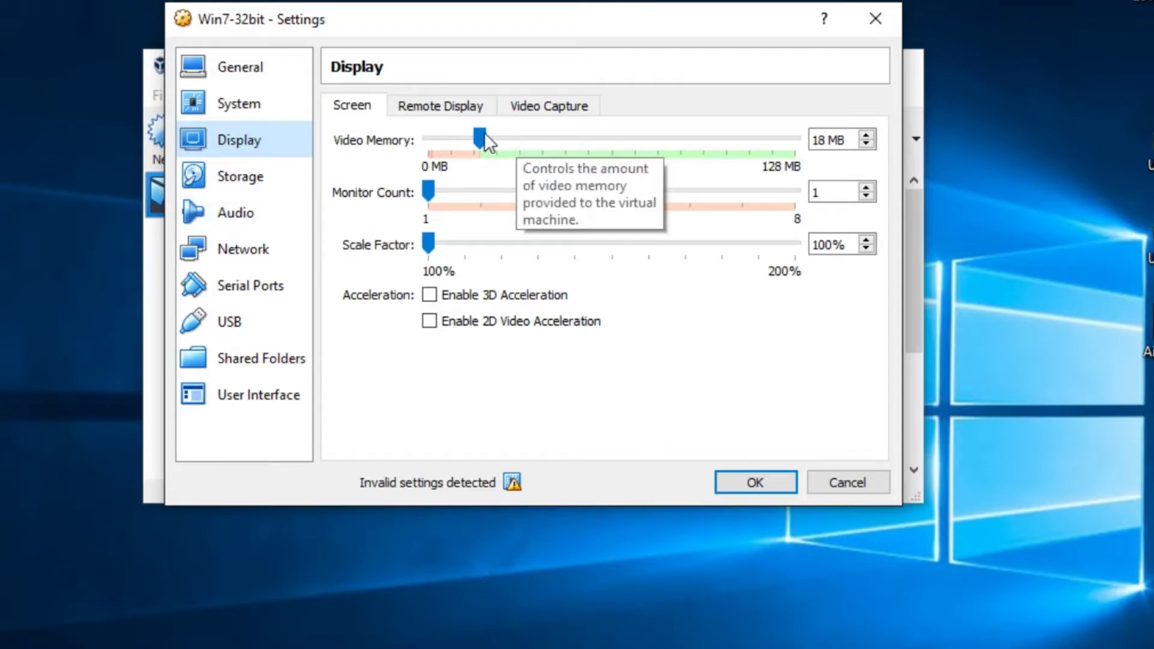
mouse_move(485, 134)
left_mouse_down()
mouse_move(806, 142)
mouse_move(488, 133)
mouse_move(506, 140)
left_mouse_up()
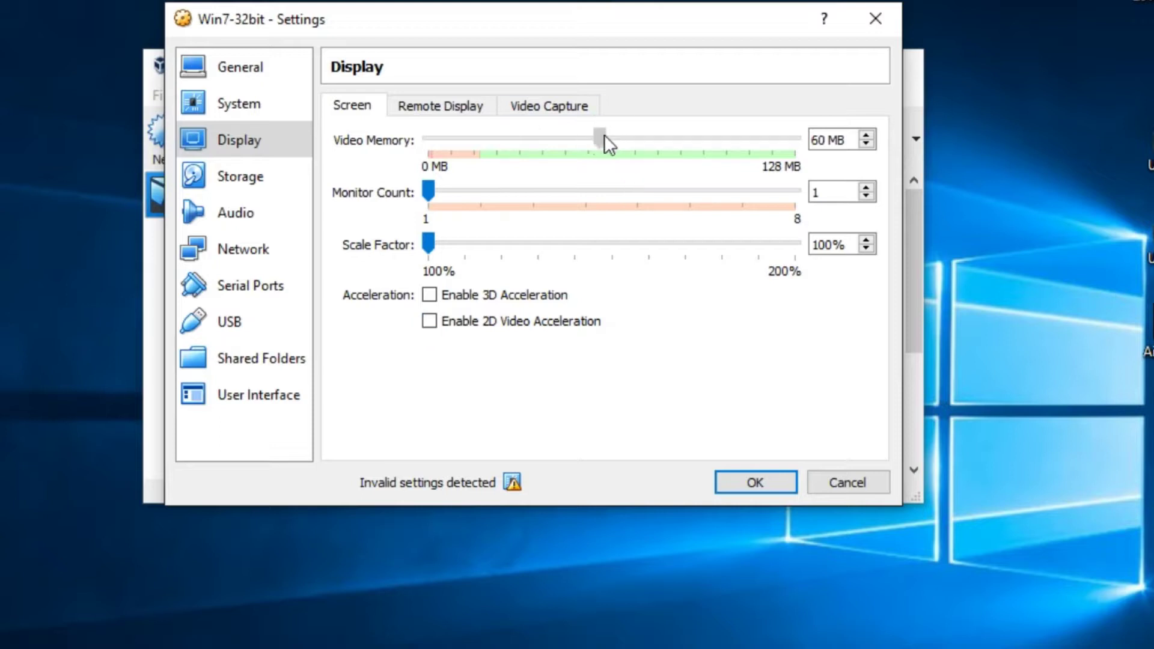
left_click(730, 480)
right_click(9, 163)
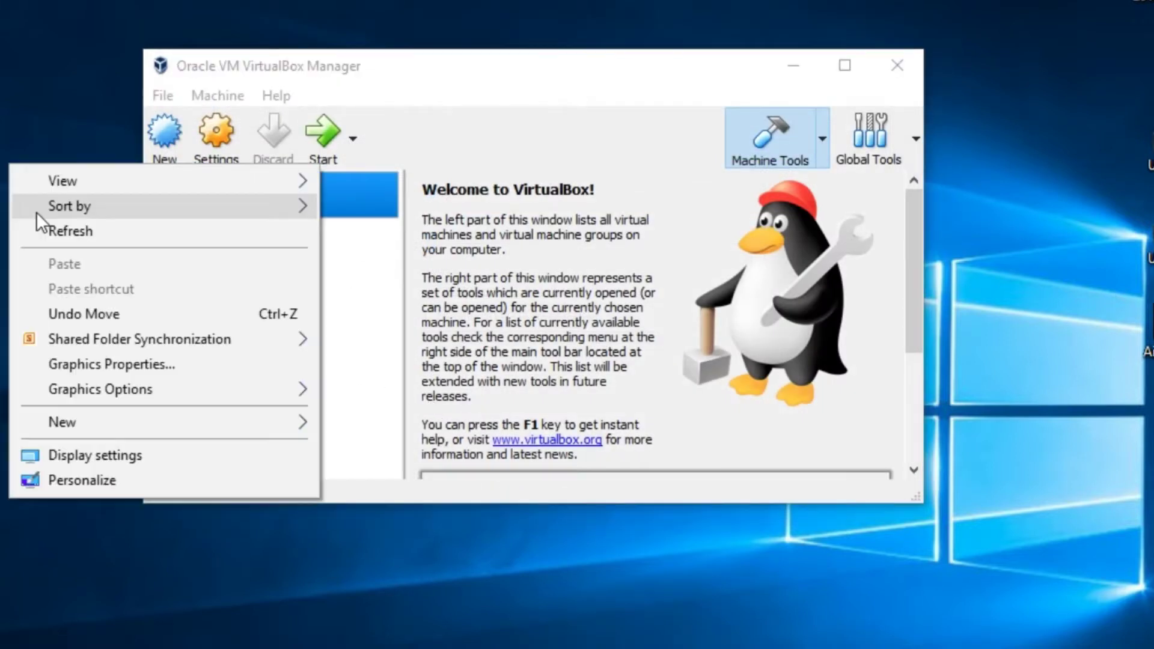
left_click(36, 229)
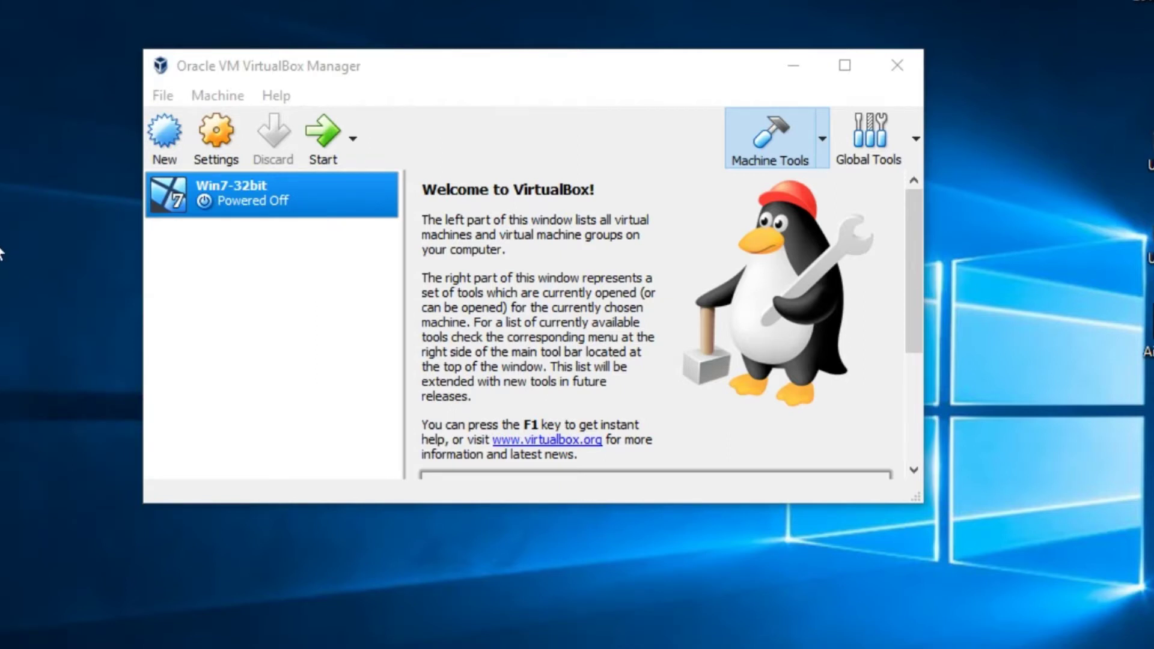
right_click(1, 252)
left_click(3, 309)
- Start the Win7-32bit machine with the Windows7.Lite.SP1.VN.Lite.One.CD image from the GHOST folder on drive D: as start-up disk
left_click(233, 197)
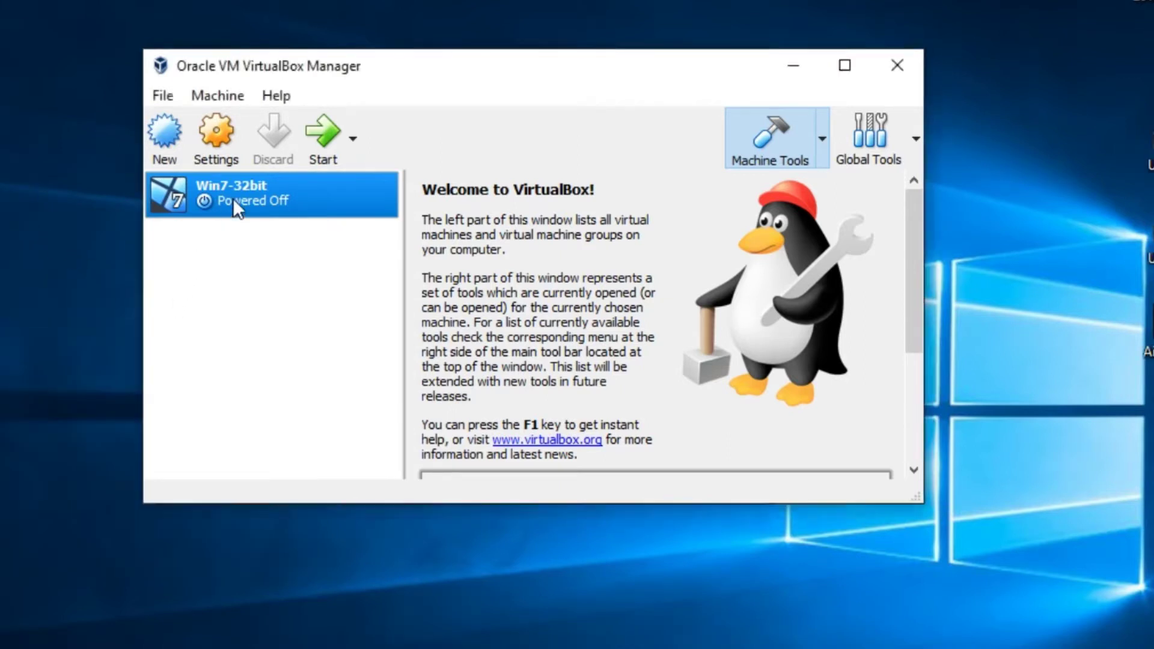
left_click(327, 147)
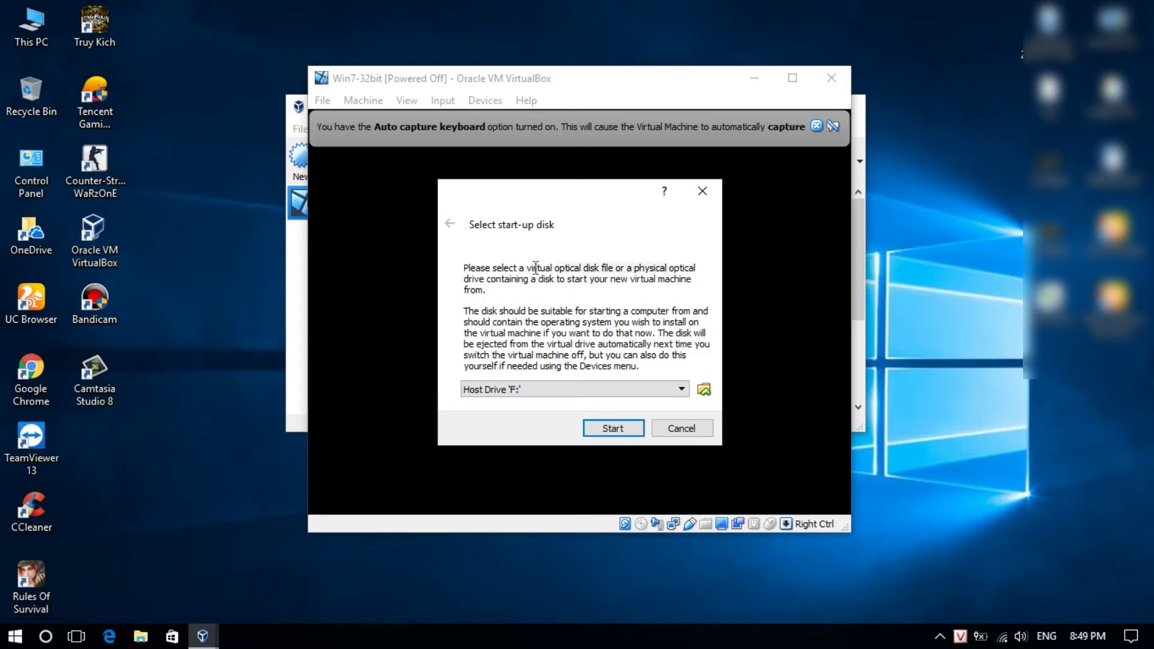
left_click(704, 389)
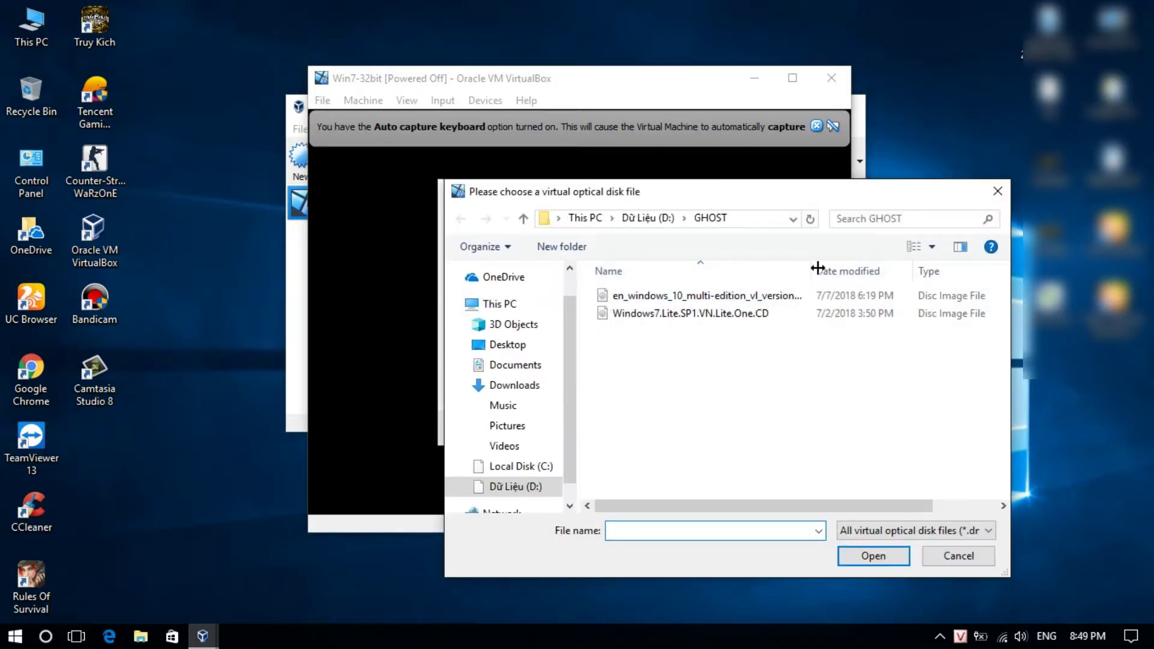
left_click_drag(794, 201, 665, 118)
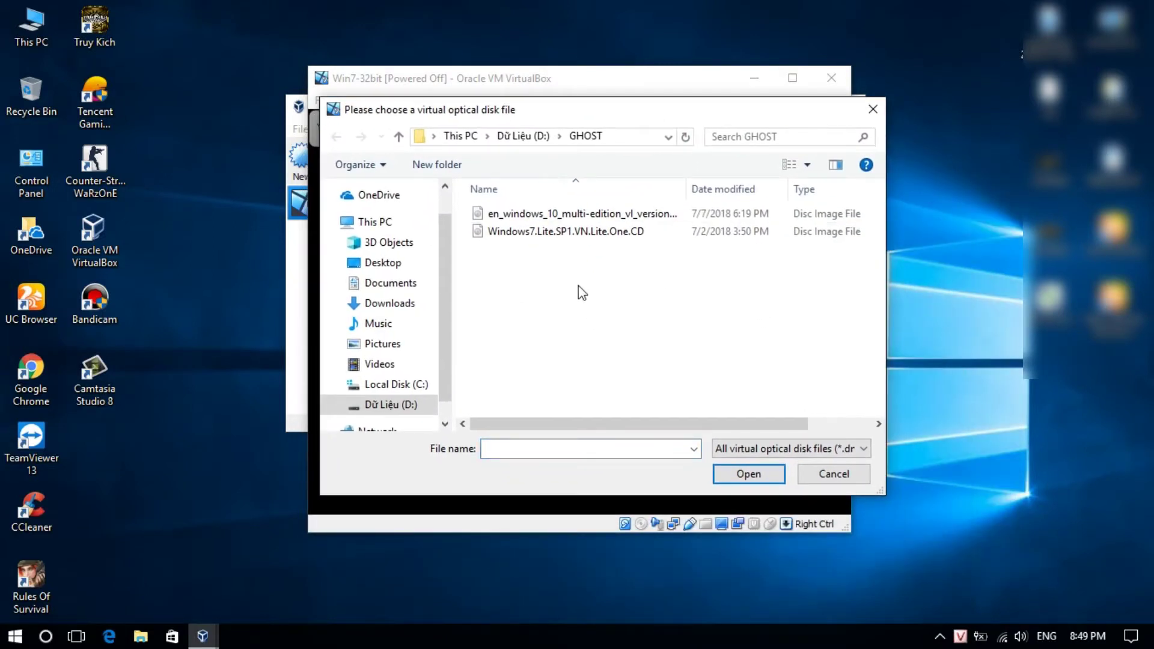
left_click(616, 236)
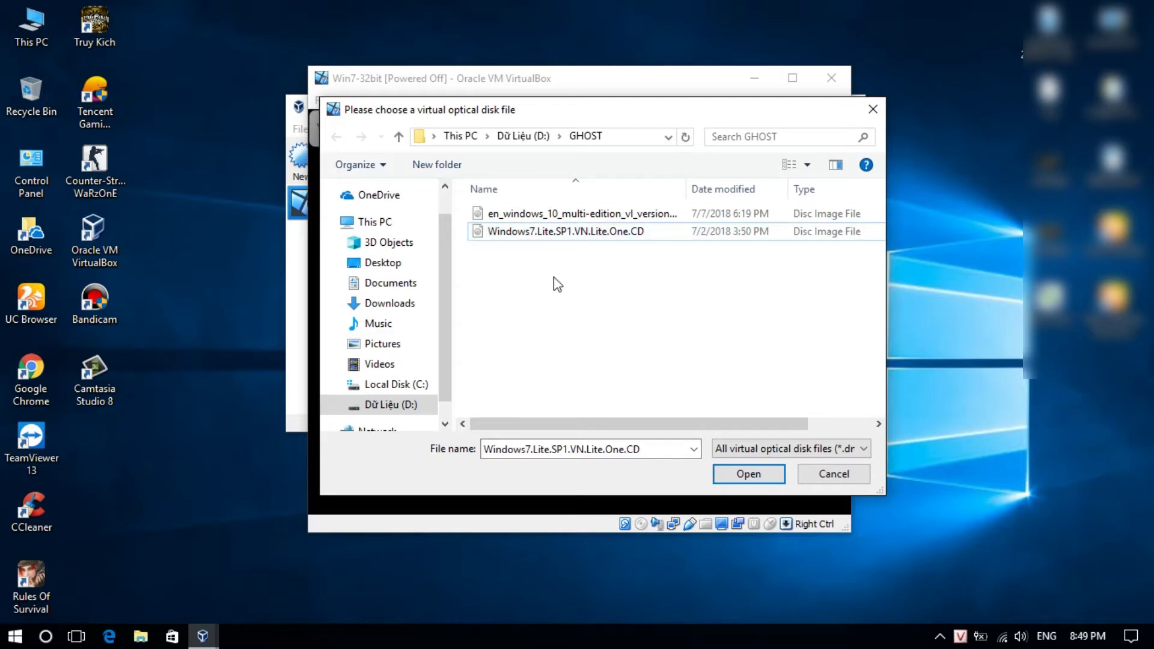
left_click(727, 474)
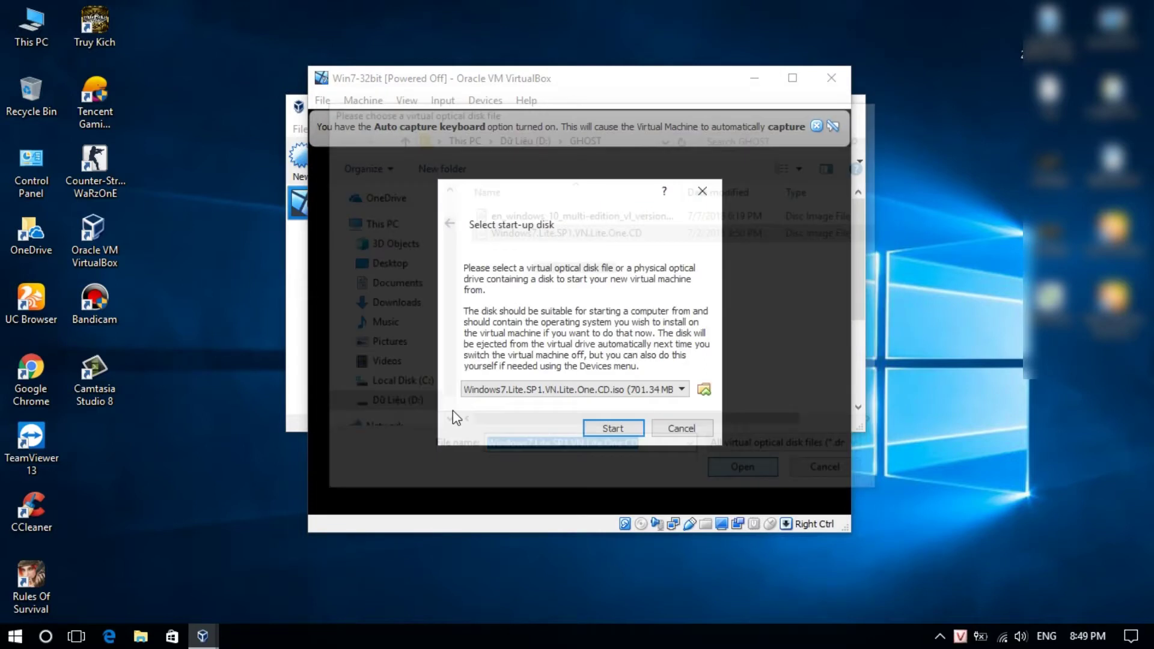
left_click(631, 430)
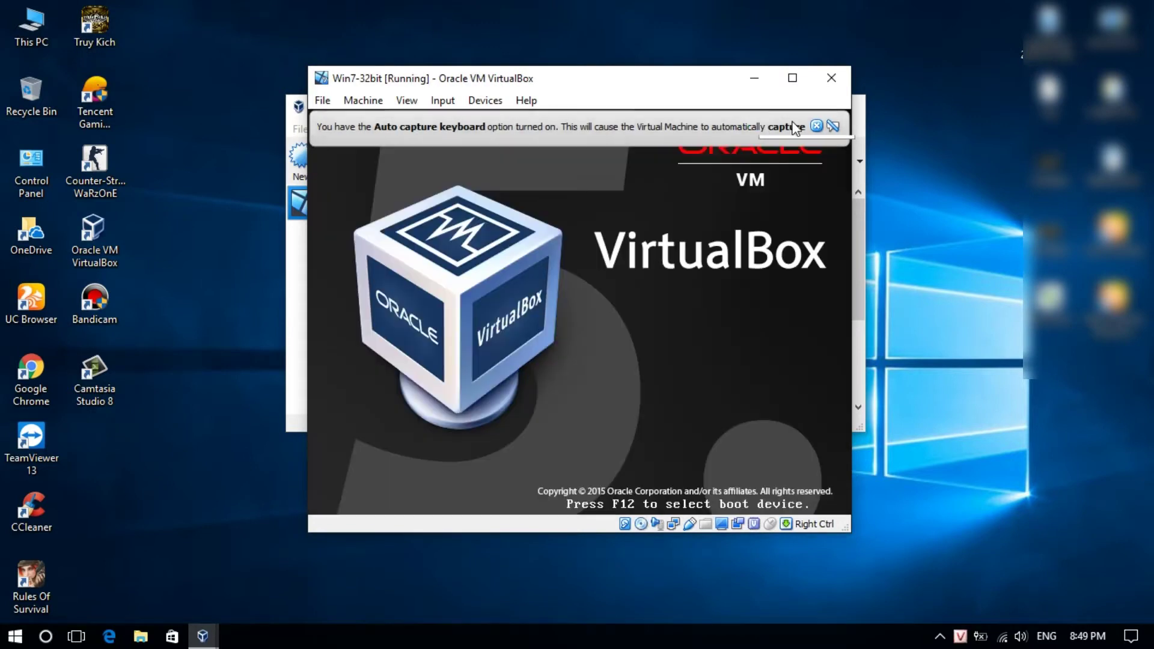
- Maximize the running Win7-32bit window and dismiss the keyboard capture and mouse integration messages
left_click(792, 80)
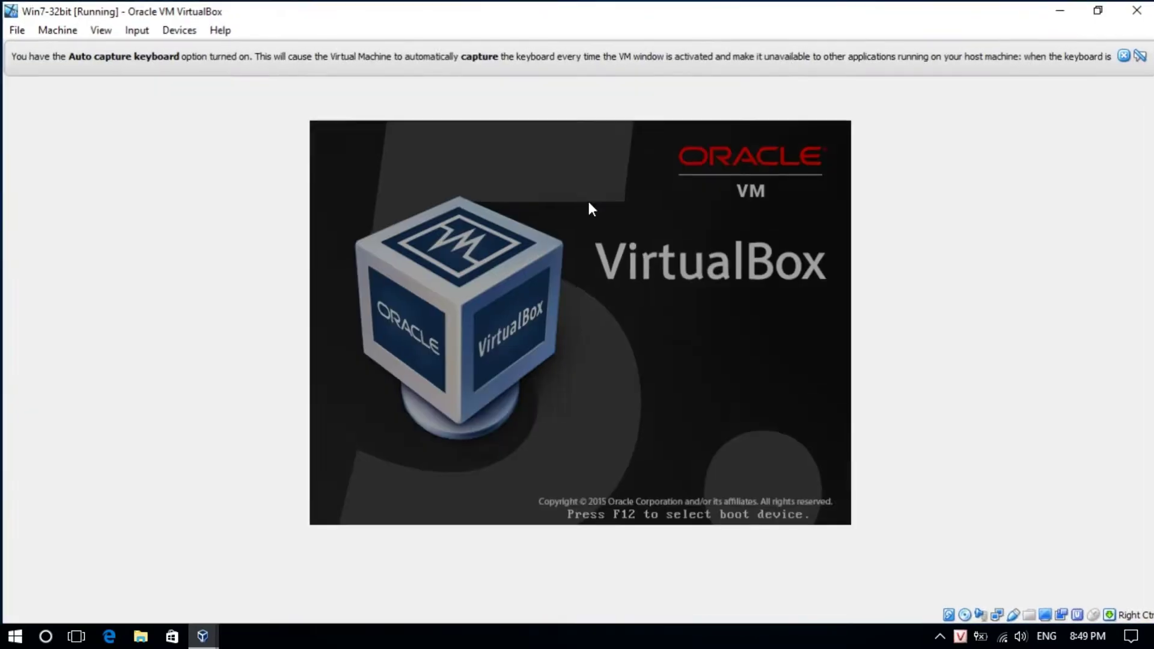
left_click(1129, 53)
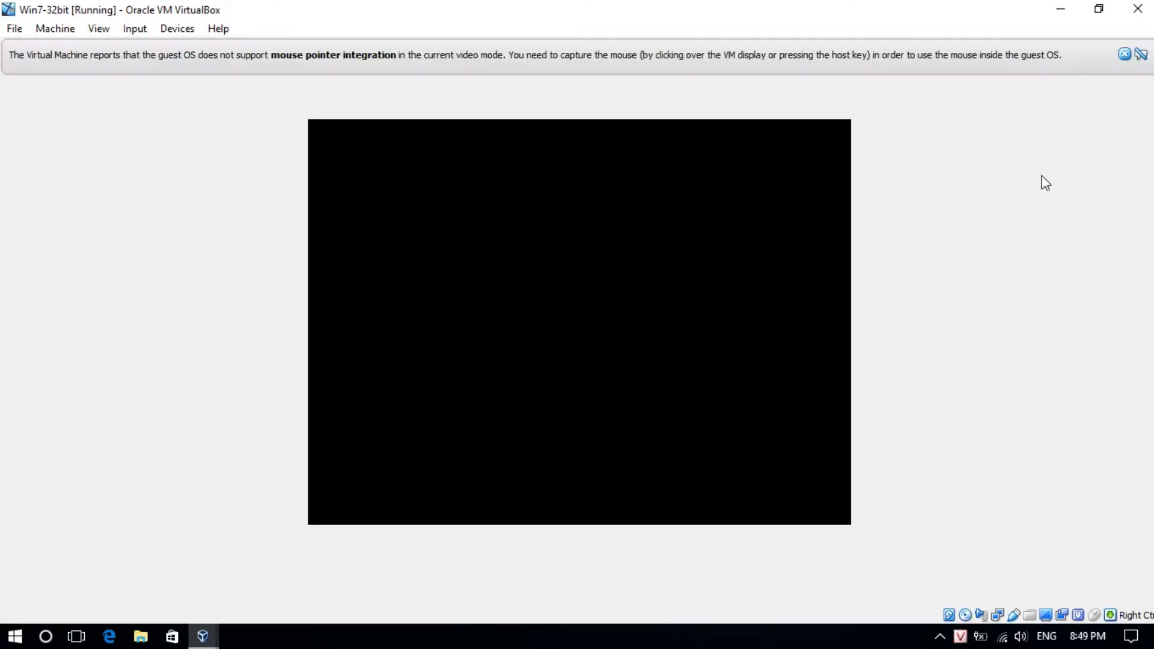
left_click(1124, 54)
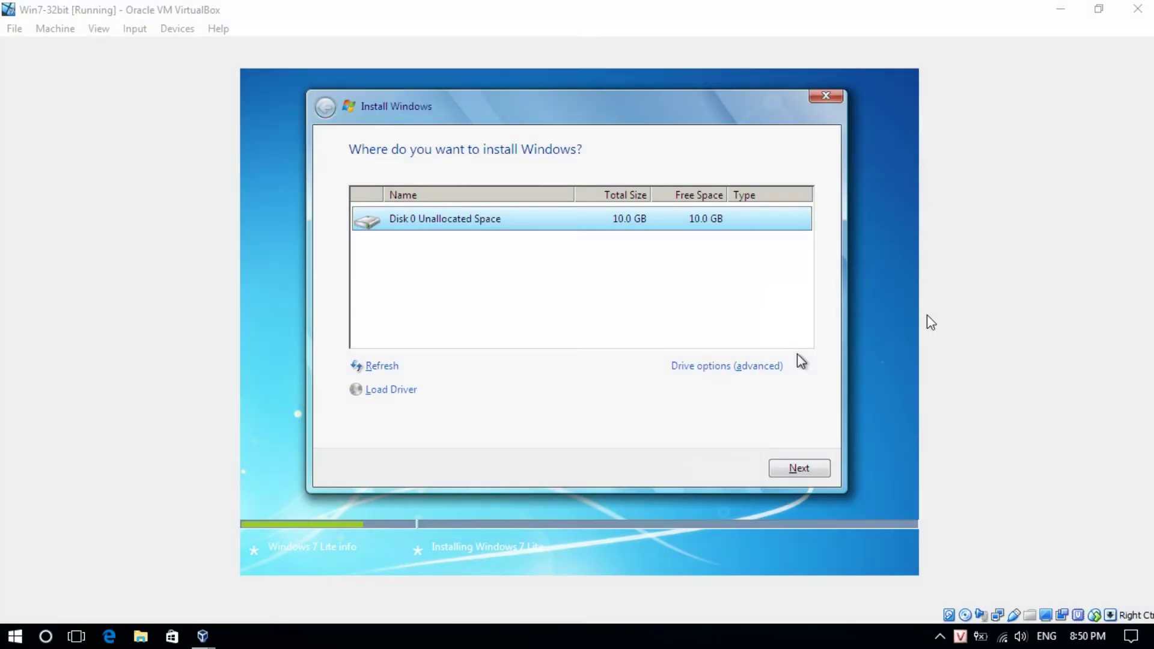
left_click(745, 316)
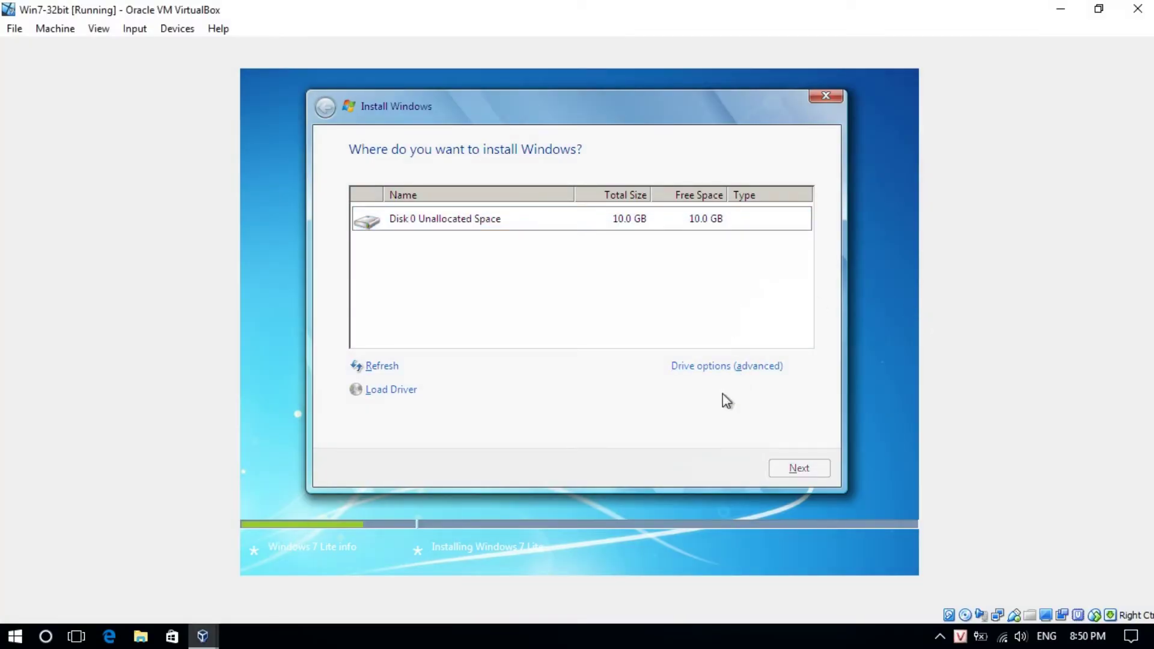
left_click(756, 374)
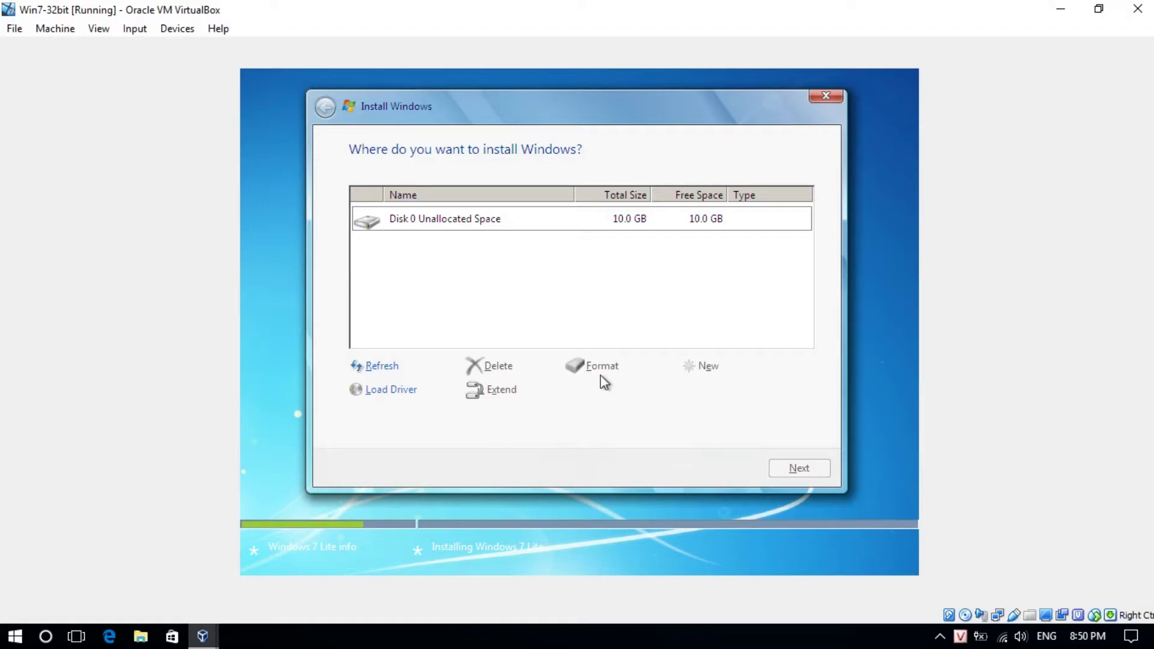
left_click(559, 226)
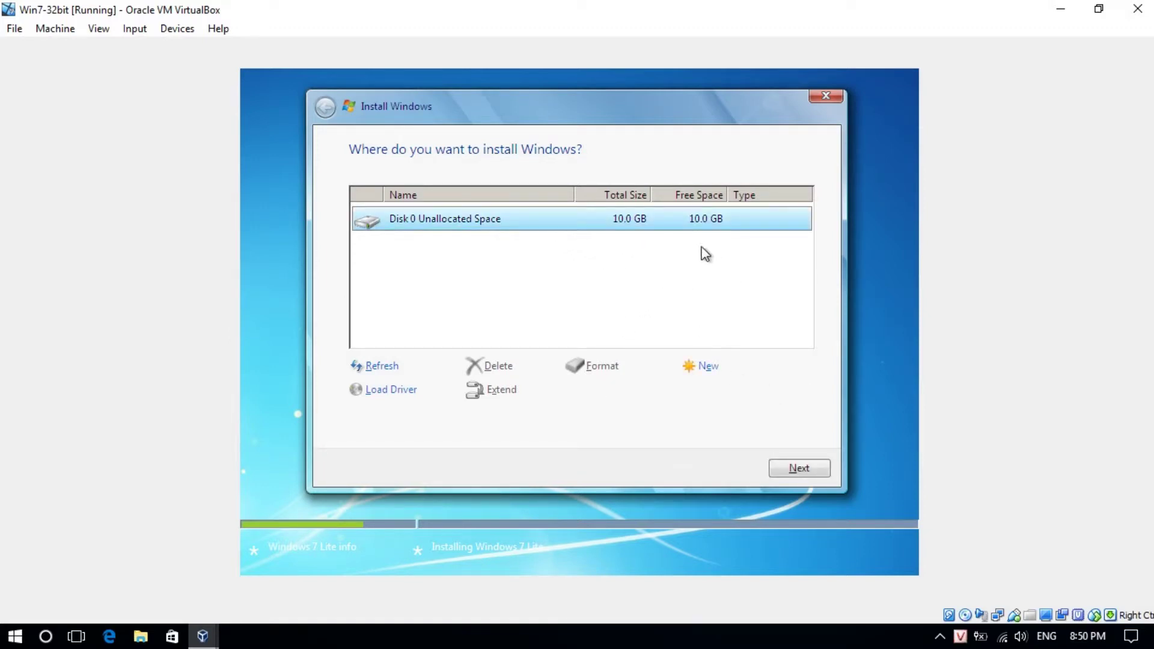
left_click(628, 267)
left_click(640, 227)
left_click(707, 367)
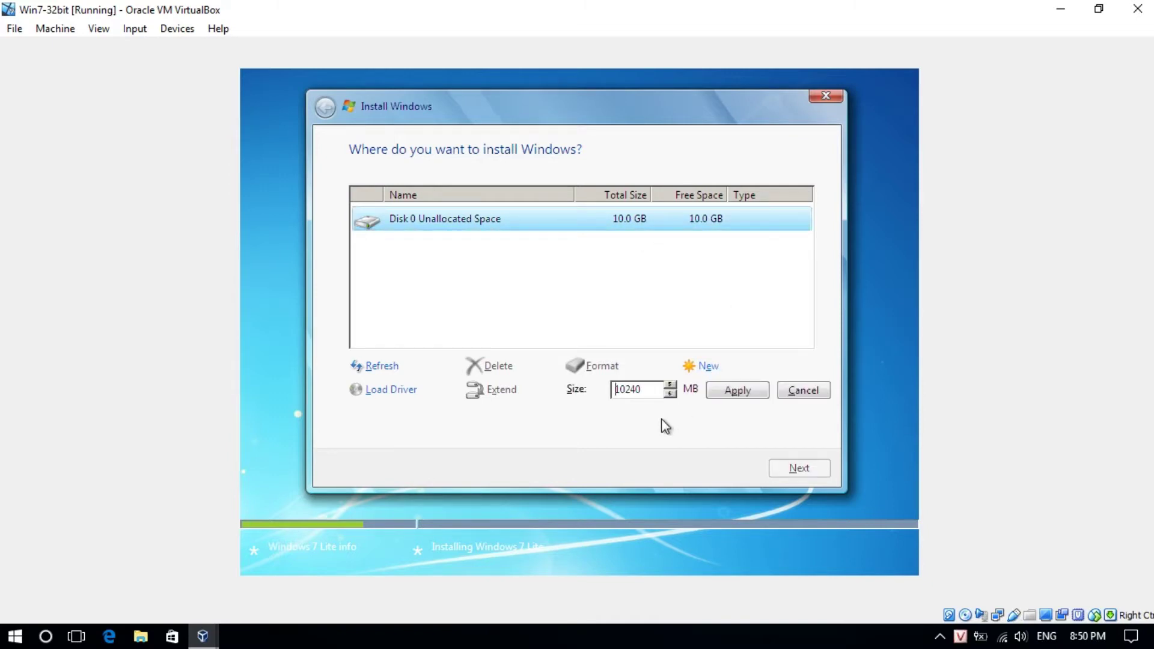
left_click_drag(648, 395, 624, 395)
left_click_drag(641, 397, 589, 405)
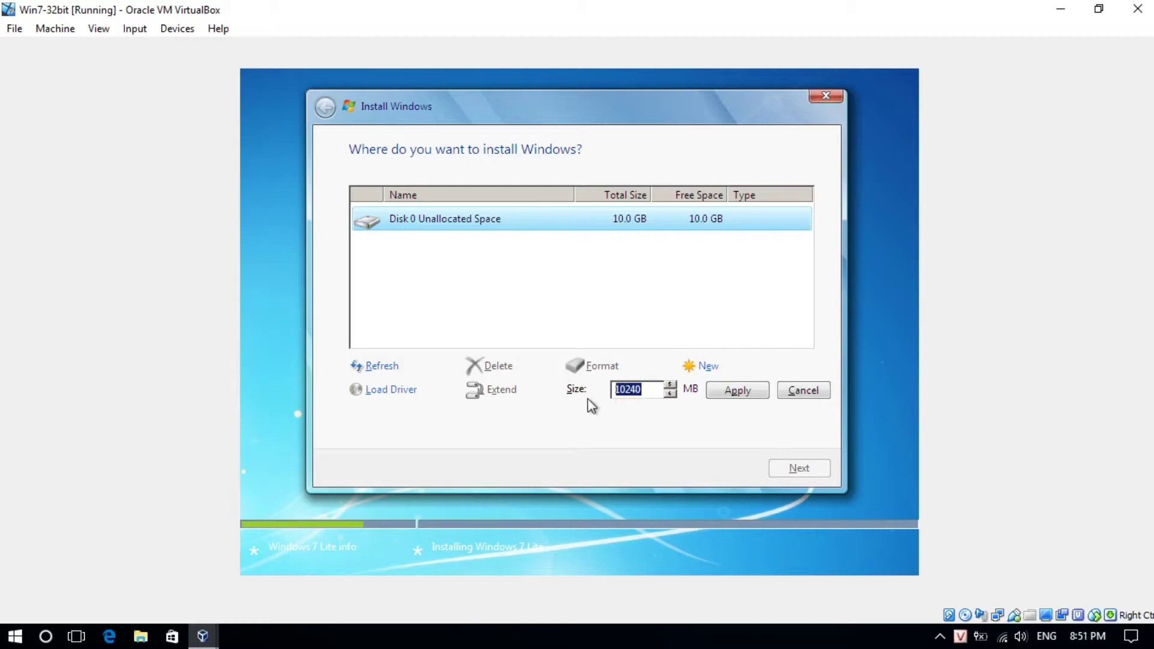
left_click(743, 395)
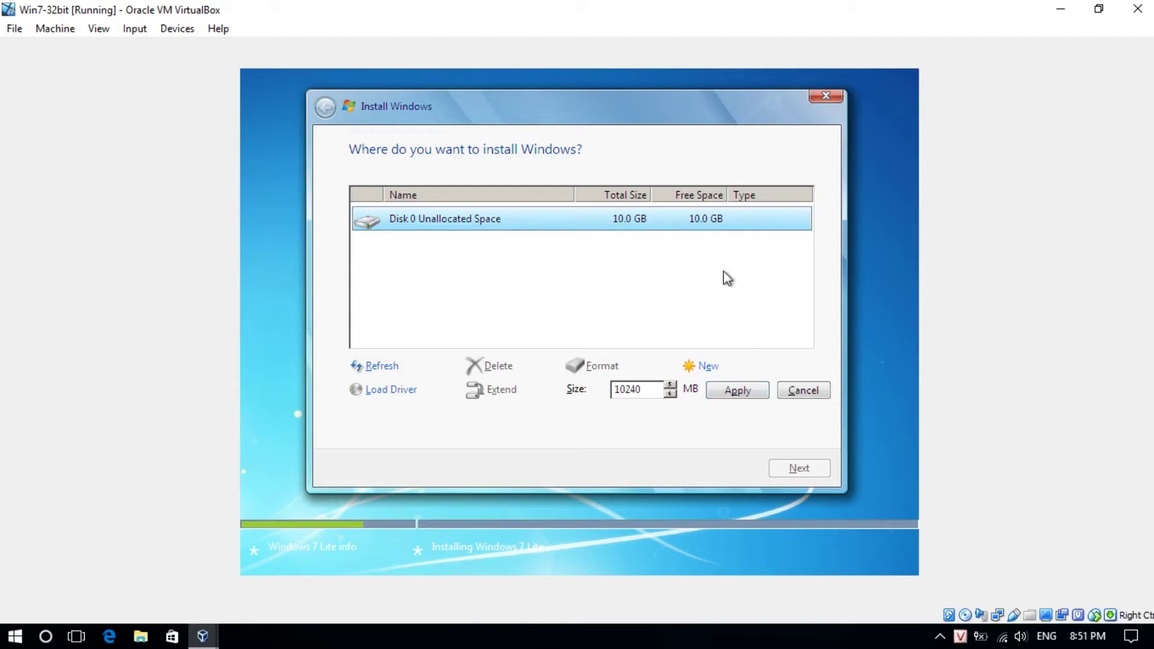
left_click(803, 390)
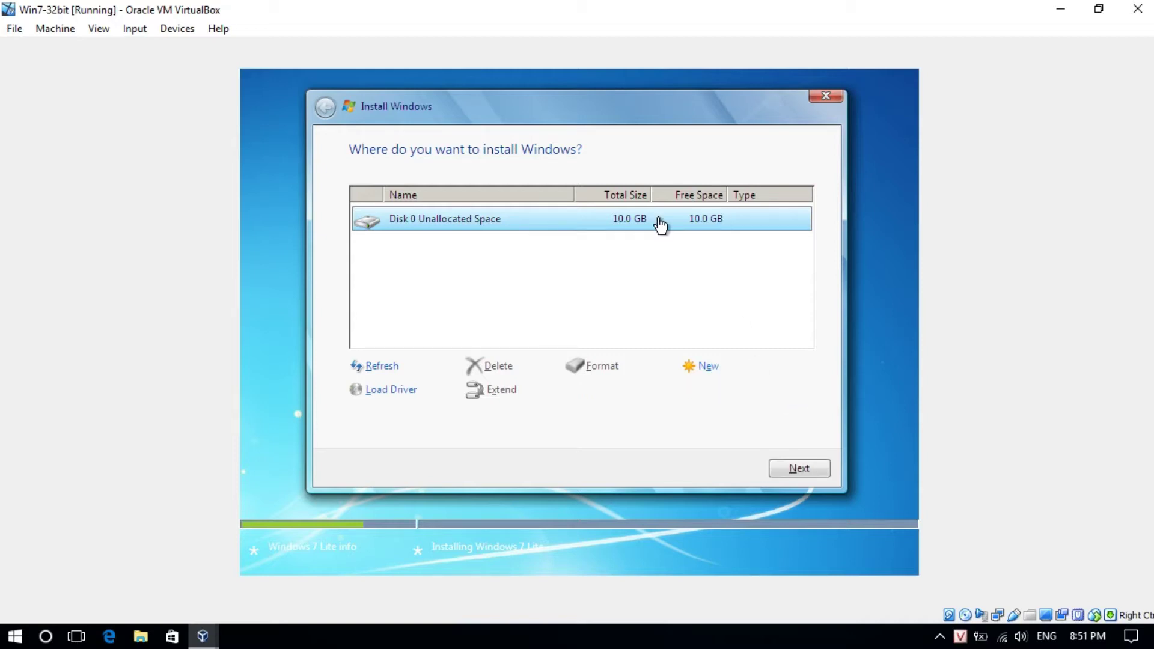
- Continue the Windows installation with Disk 0 Unallocated Space as the target
left_click(811, 473)
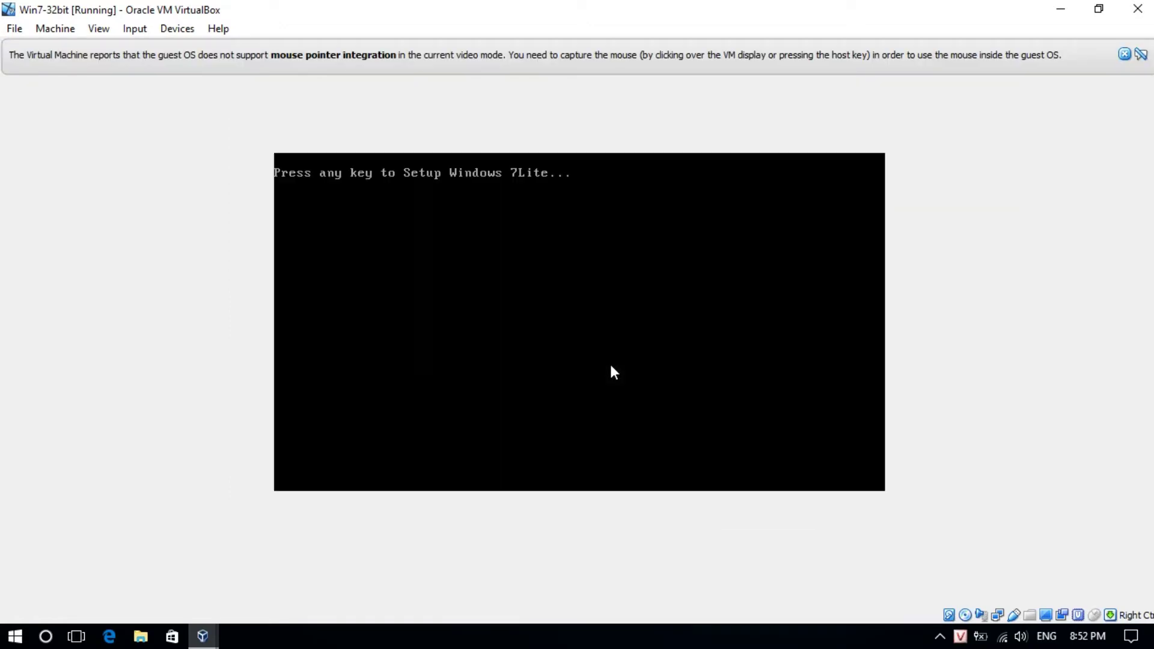
- Open the host's Task Manager and move its window aside to examine CPU and memory use during the installation
right_click(628, 636)
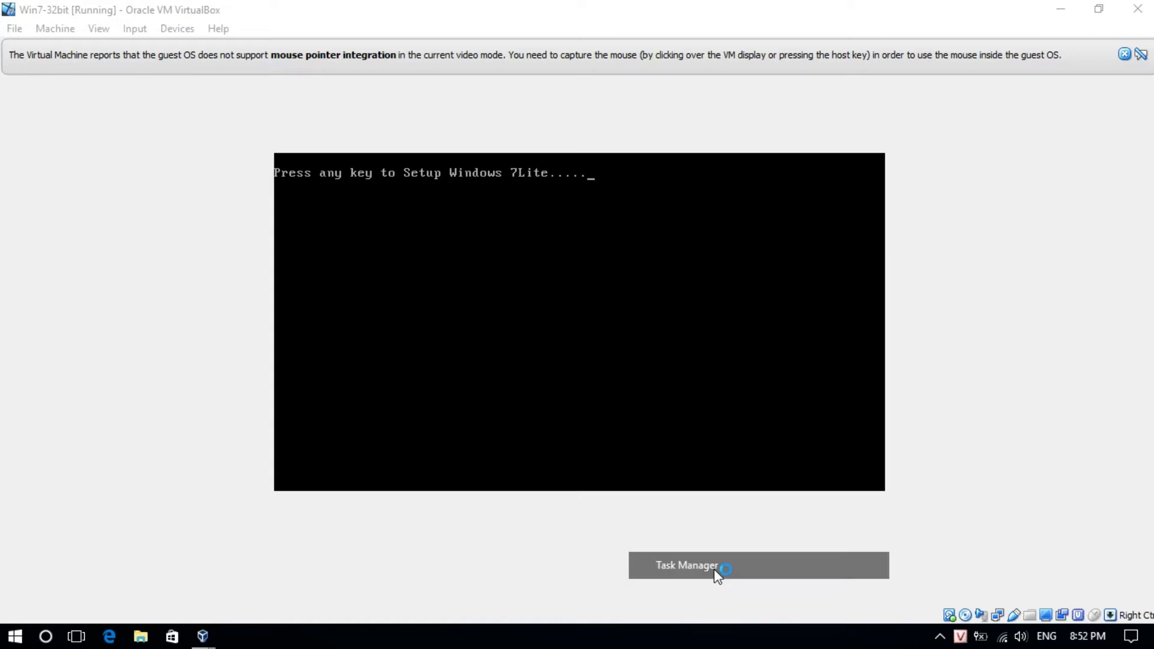
left_click(716, 572)
left_click_drag(423, 120, 980, 64)
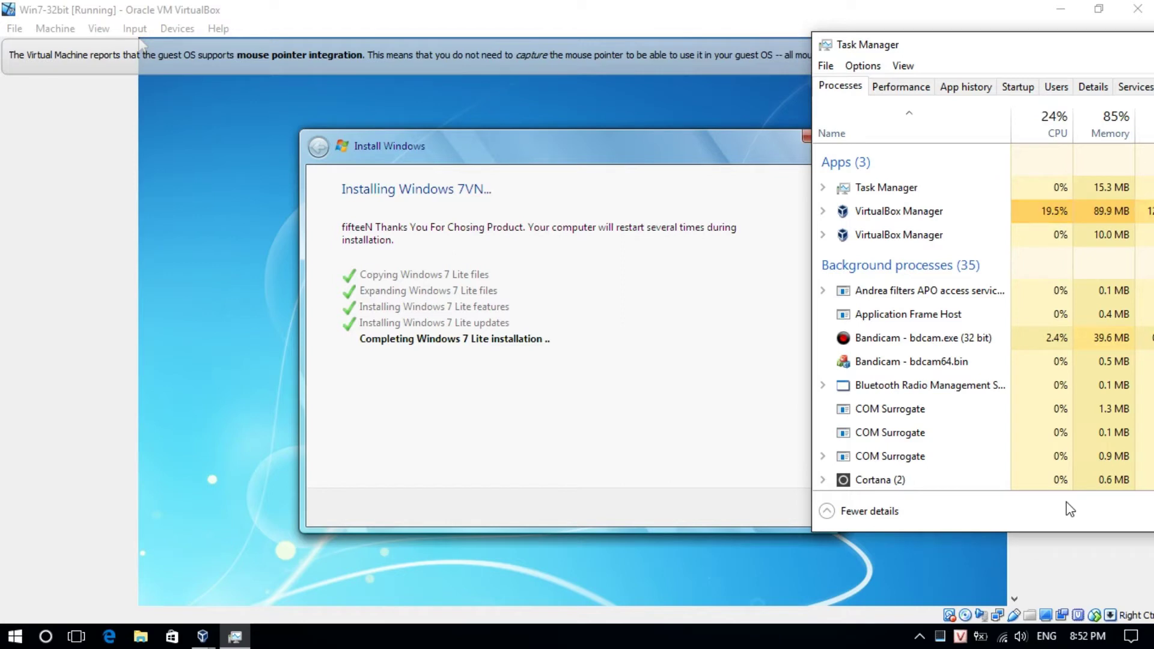
- Bring the host's Task Manager fully into view, examine its process list, and close it
left_click_drag(1010, 57, 759, 91)
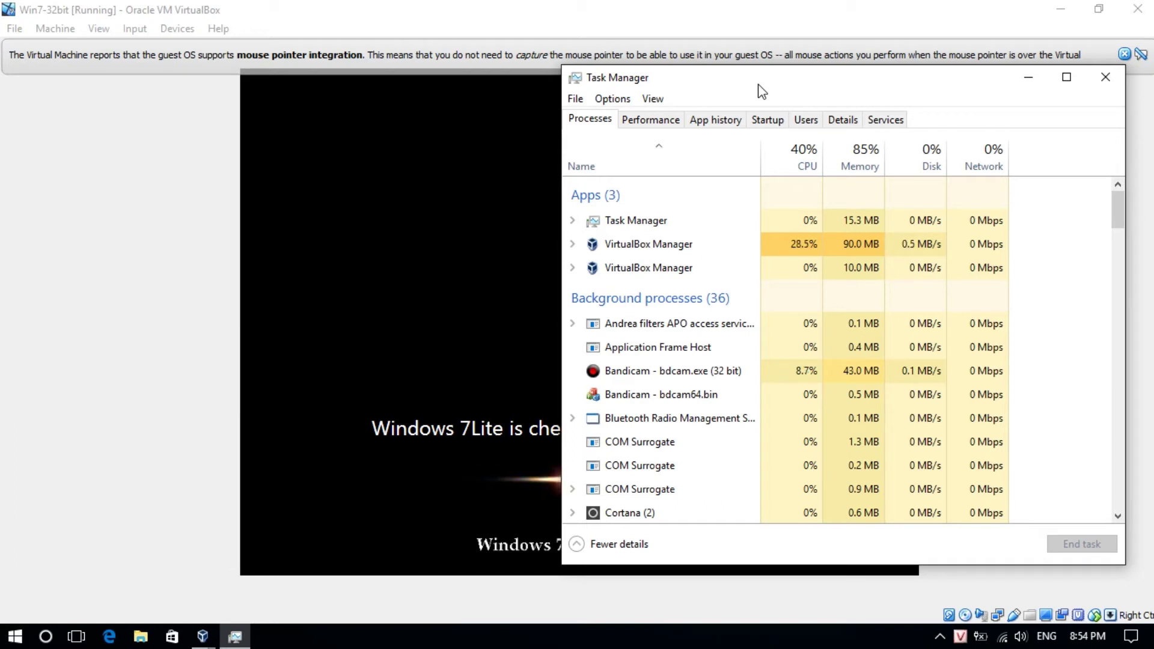
left_click(1117, 259)
scroll(1010, 193, "up", 3)
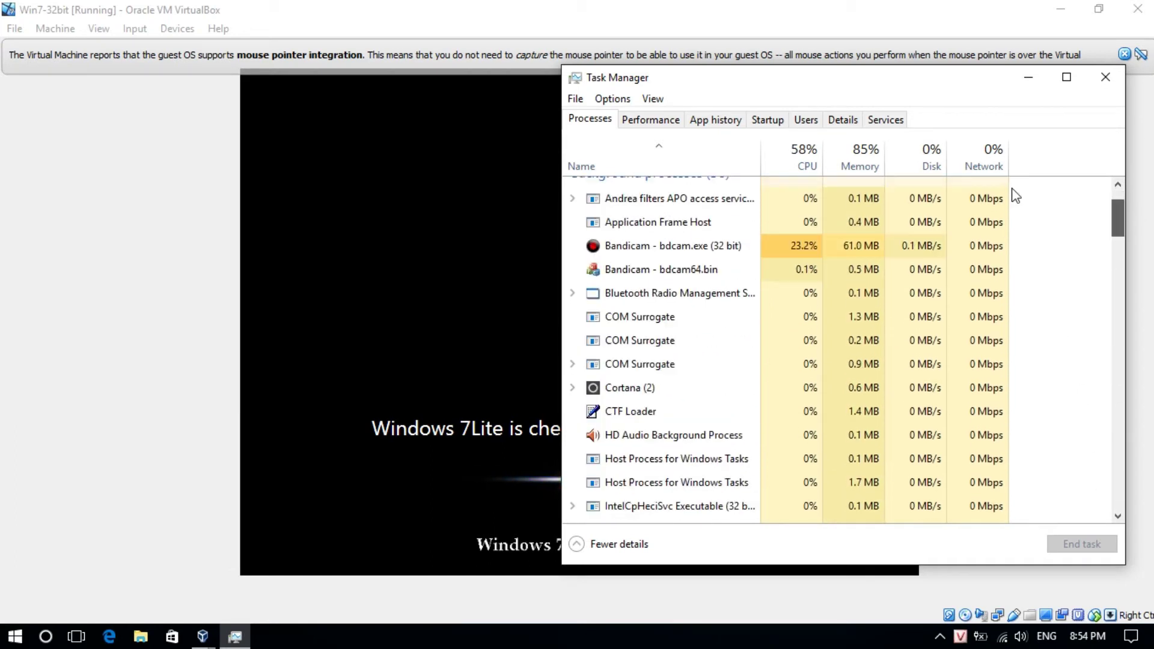
left_click(1104, 77)
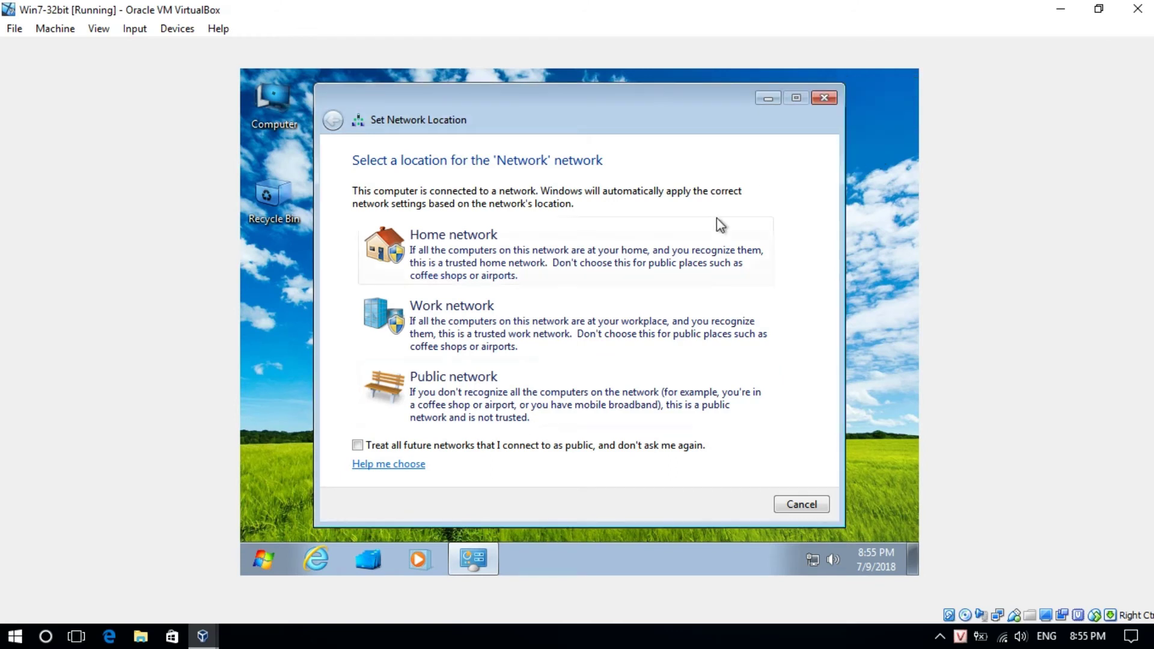
- Set the guest's network location to Home network and continue through the homegroup creation page
left_click(677, 231)
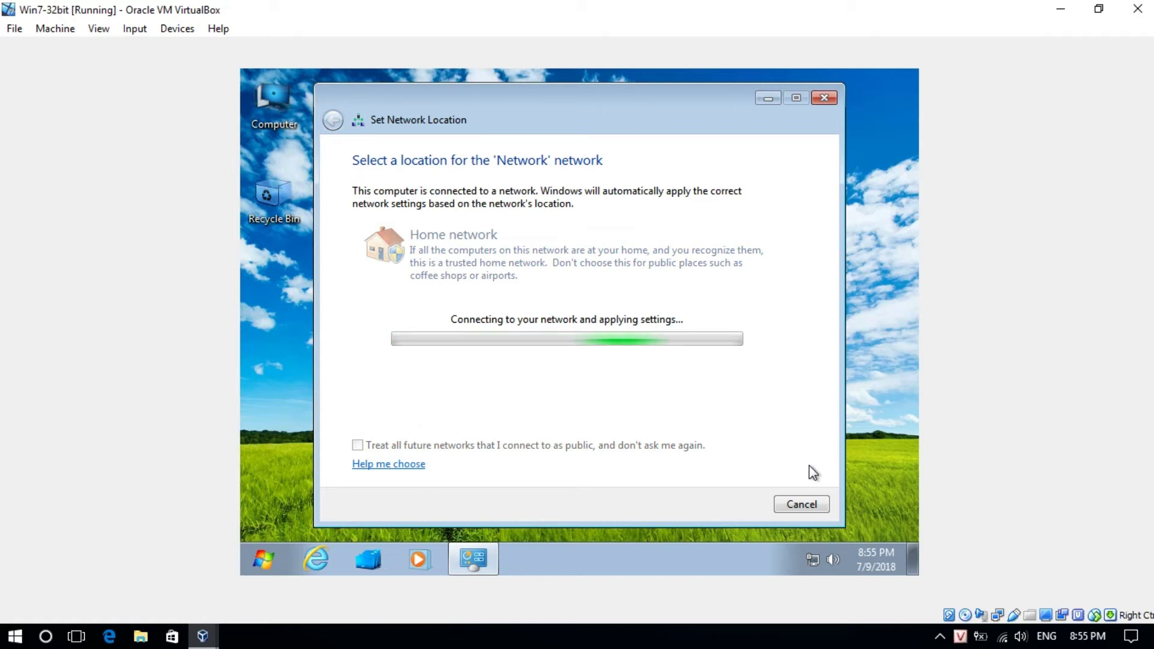
right_click(262, 296)
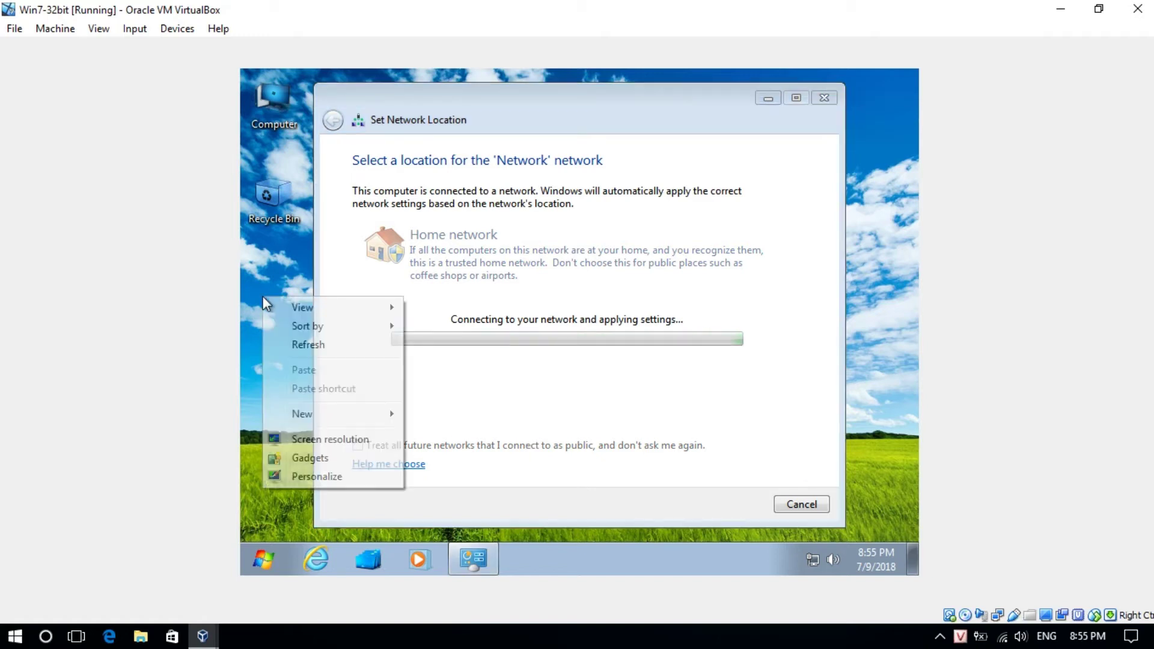
left_click(269, 341)
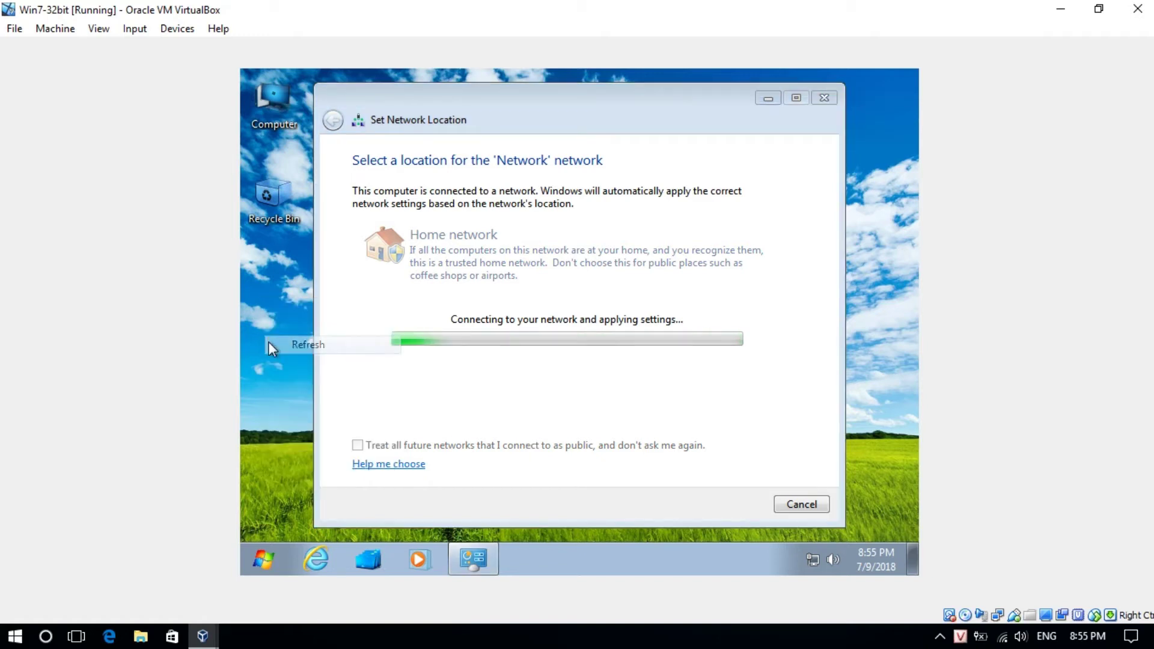
left_click(468, 309)
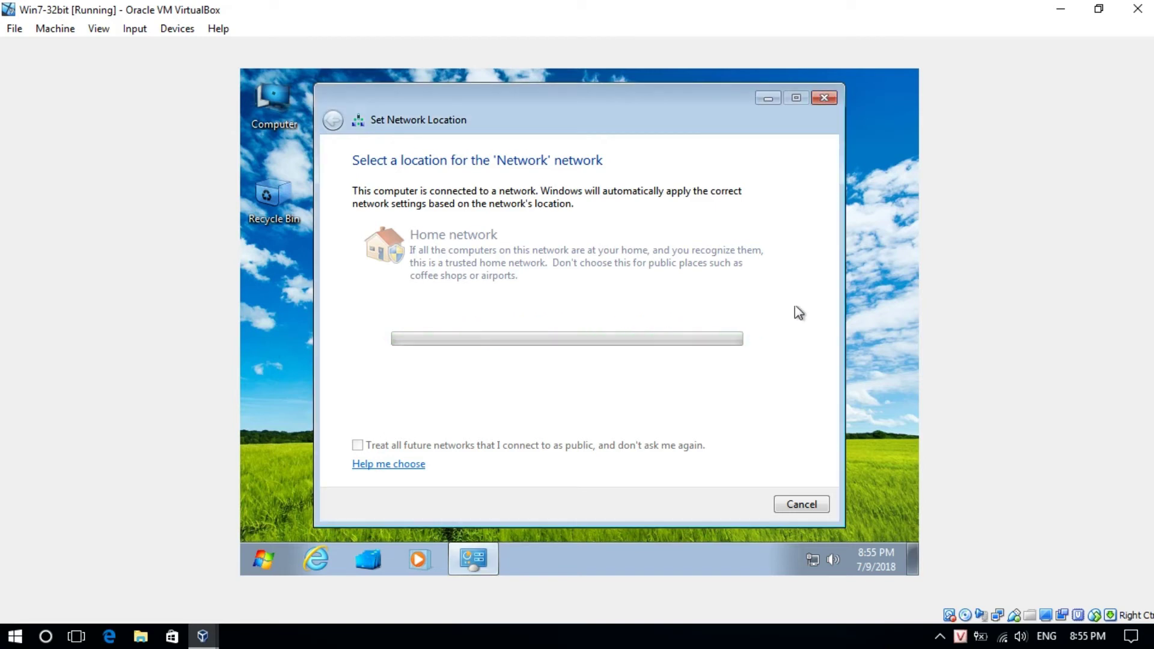
left_click(739, 505)
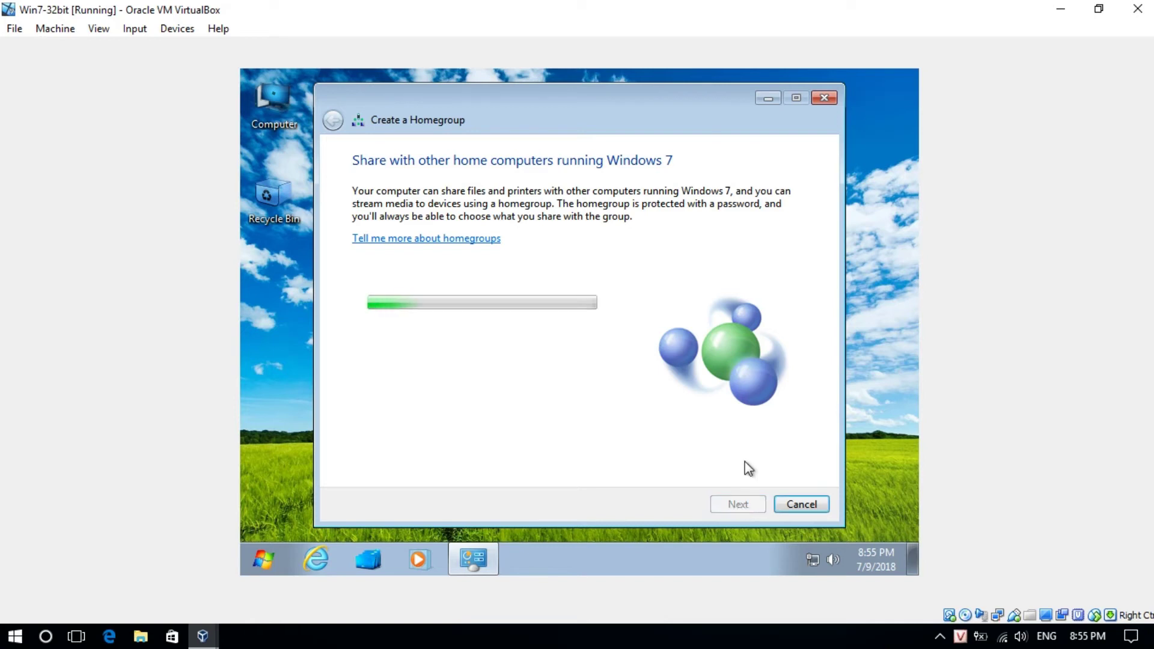
left_click(868, 388)
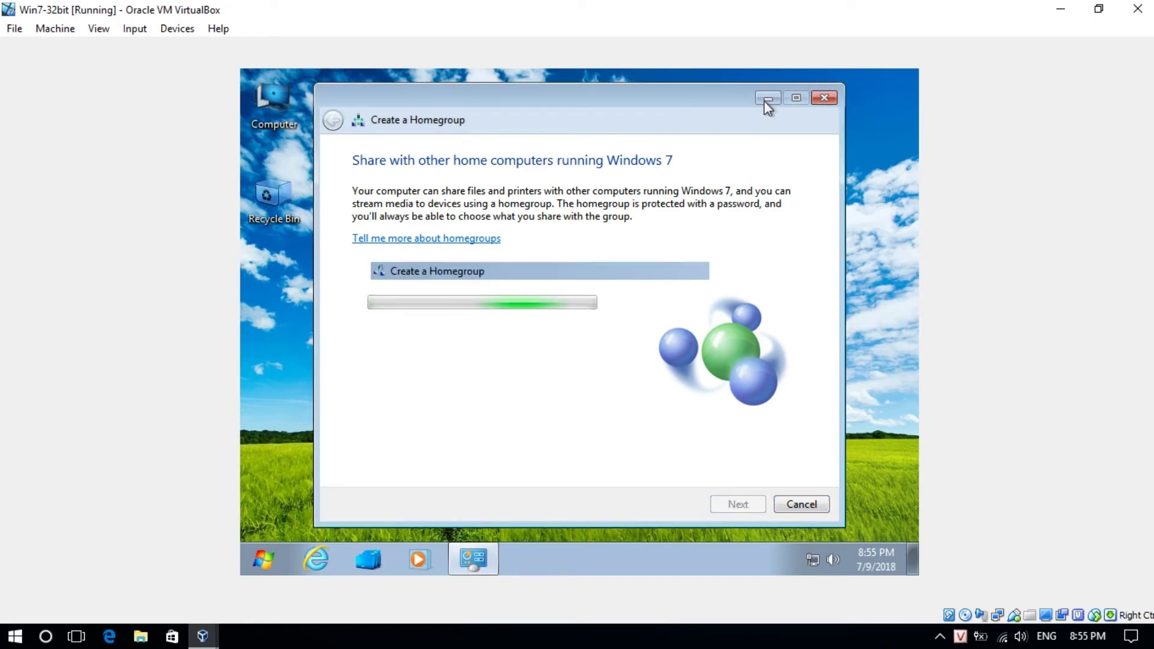
- Minimize the Create a Homegroup window and refresh the guest desktop
left_click(768, 98)
right_click(419, 222)
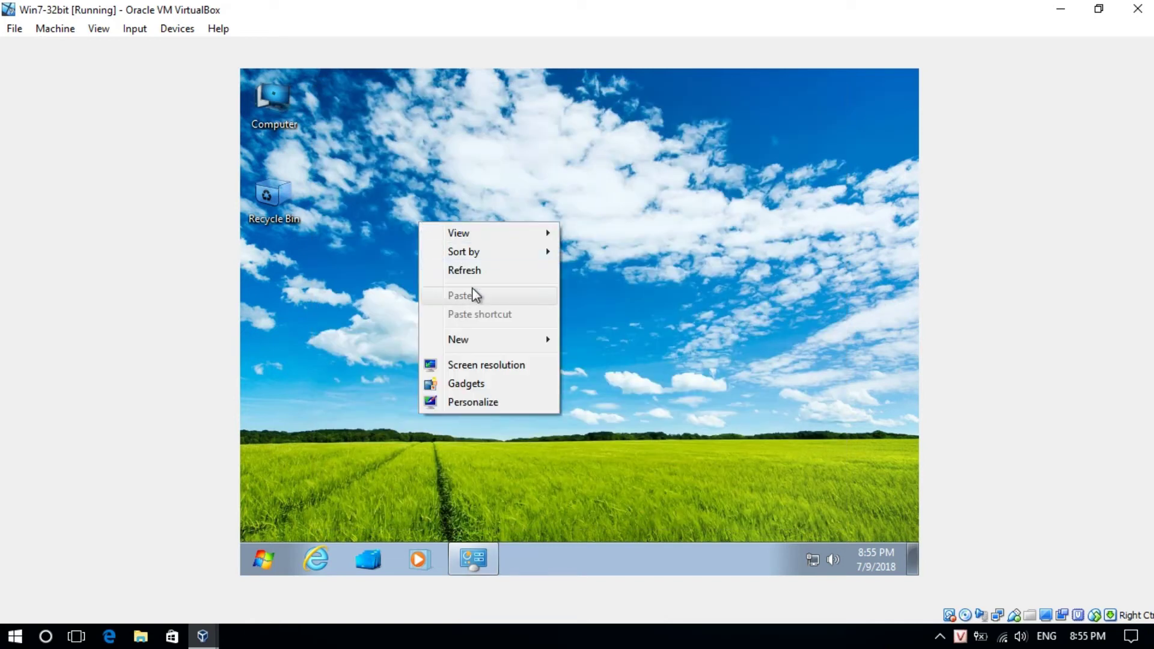
left_click(513, 268)
left_click_drag(463, 74, 240, 540)
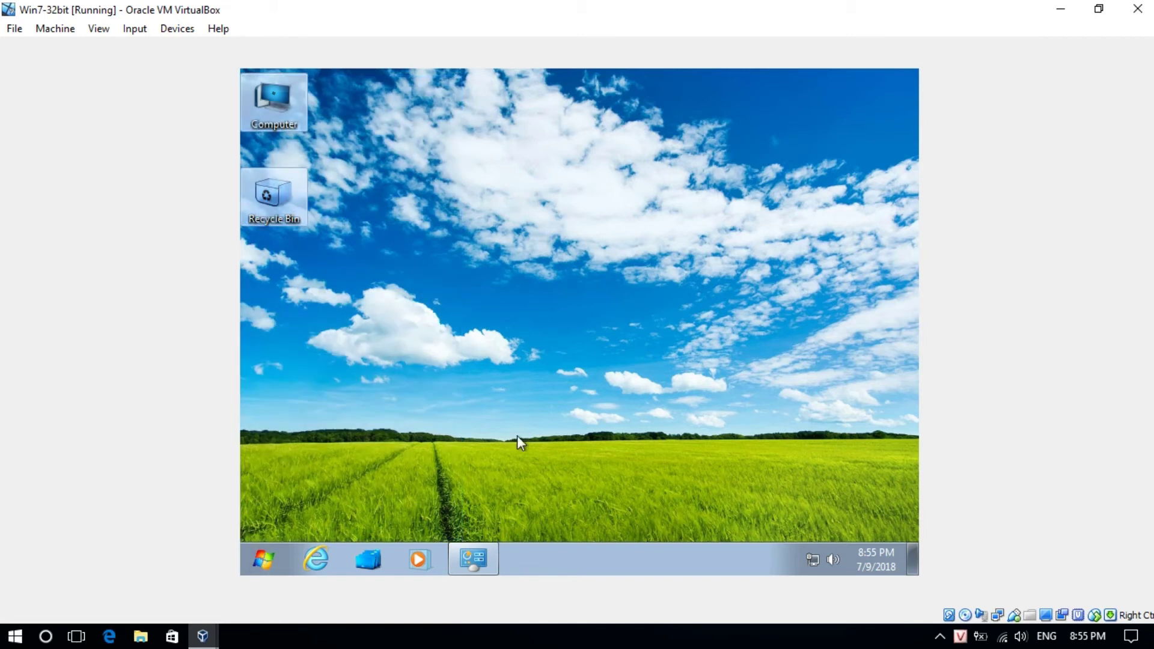
left_click(594, 276)
- Open Task Manager inside the Windows 7 guest and display its CPU and memory performance graphs
right_click(622, 568)
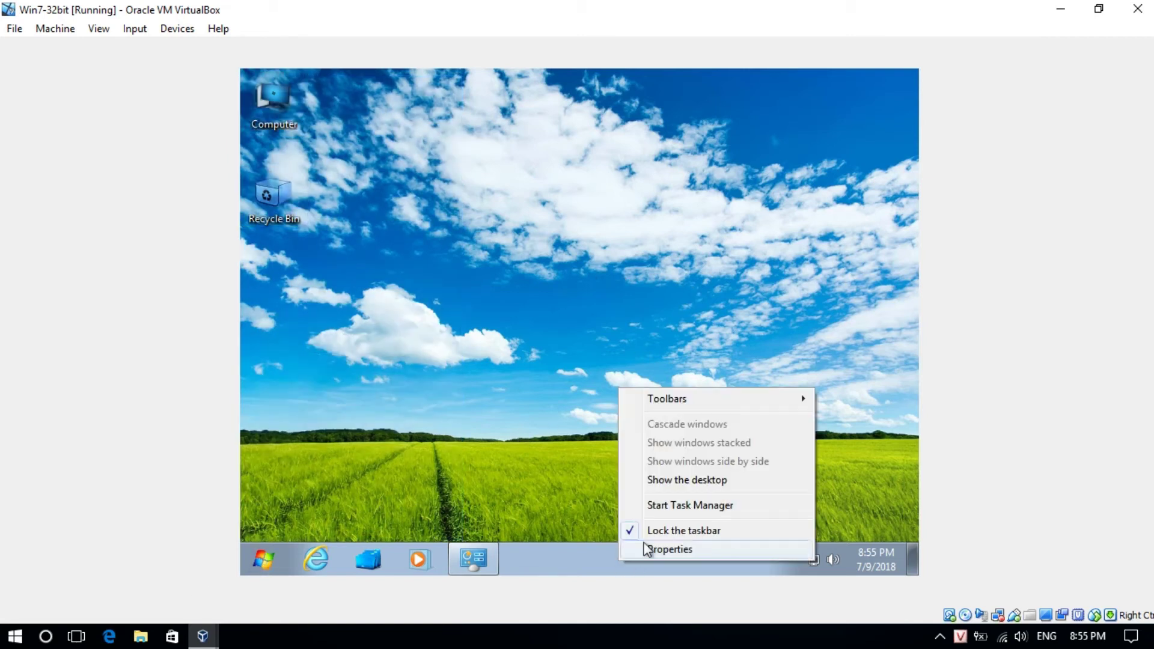
left_click(686, 504)
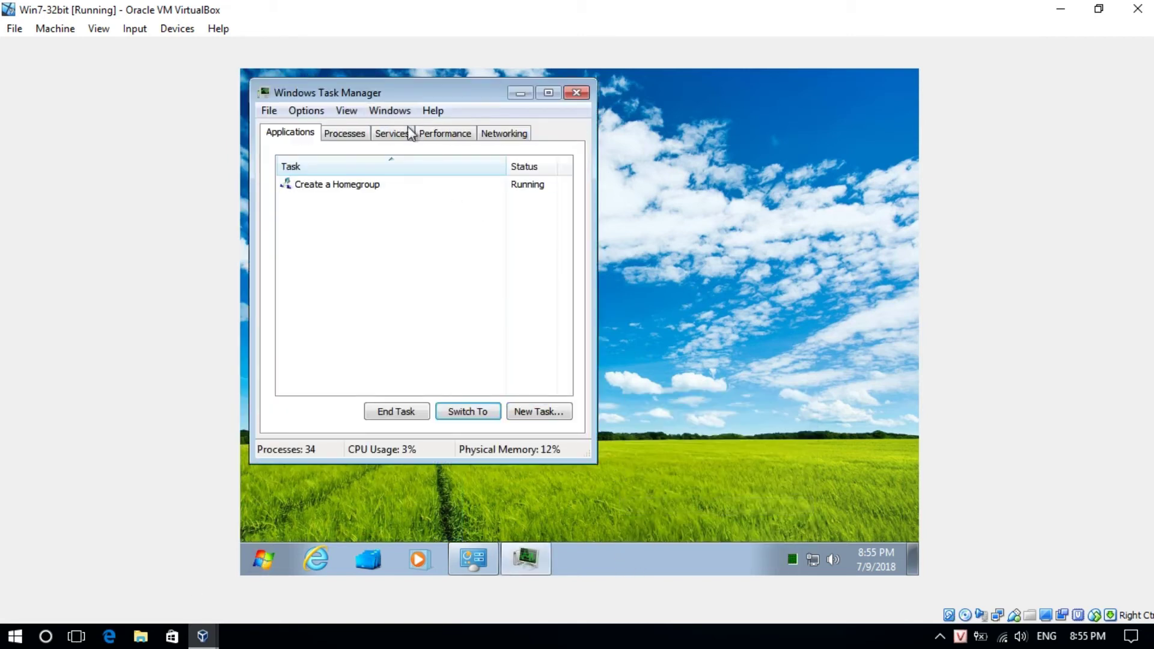
left_click(447, 133)
- Open the host's Task Manager beside the guest's to compare CPU and memory use, and close both
right_click(708, 636)
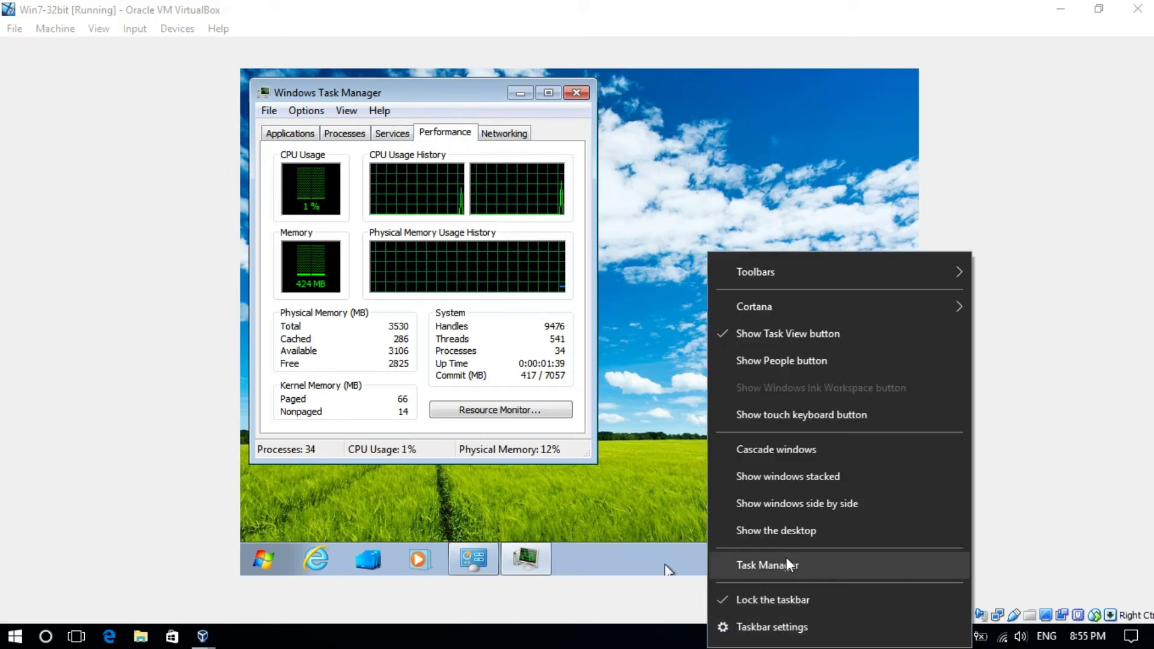
left_click(788, 559)
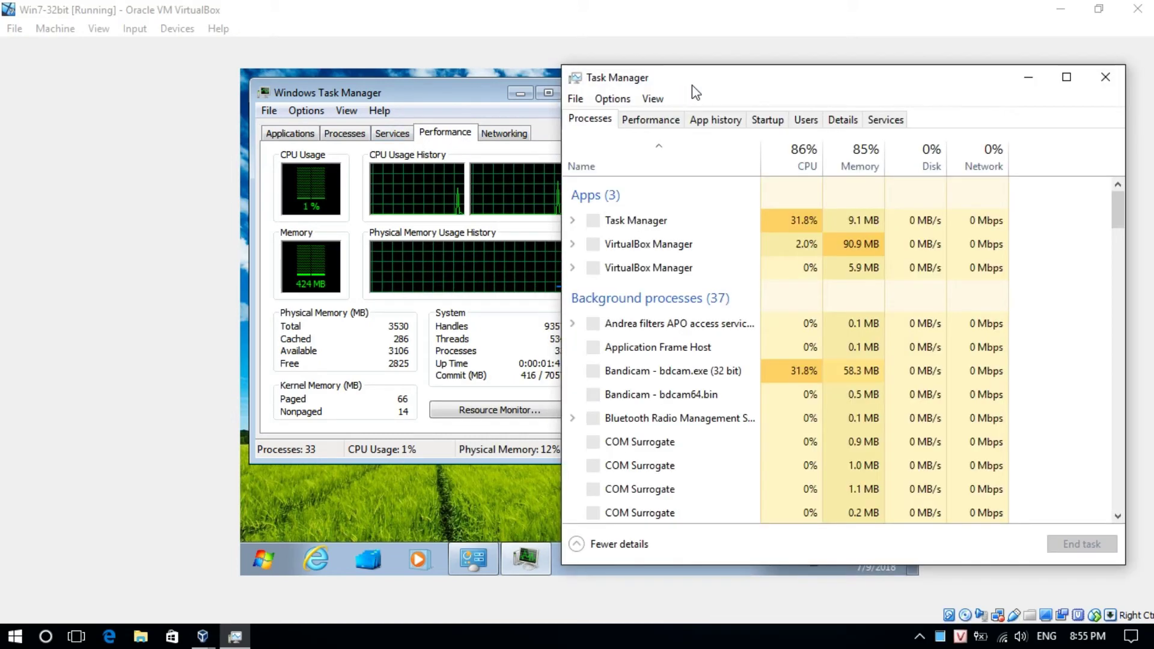
mouse_move(771, 98)
left_mouse_down()
mouse_move(764, 85)
mouse_move(779, 78)
left_mouse_up()
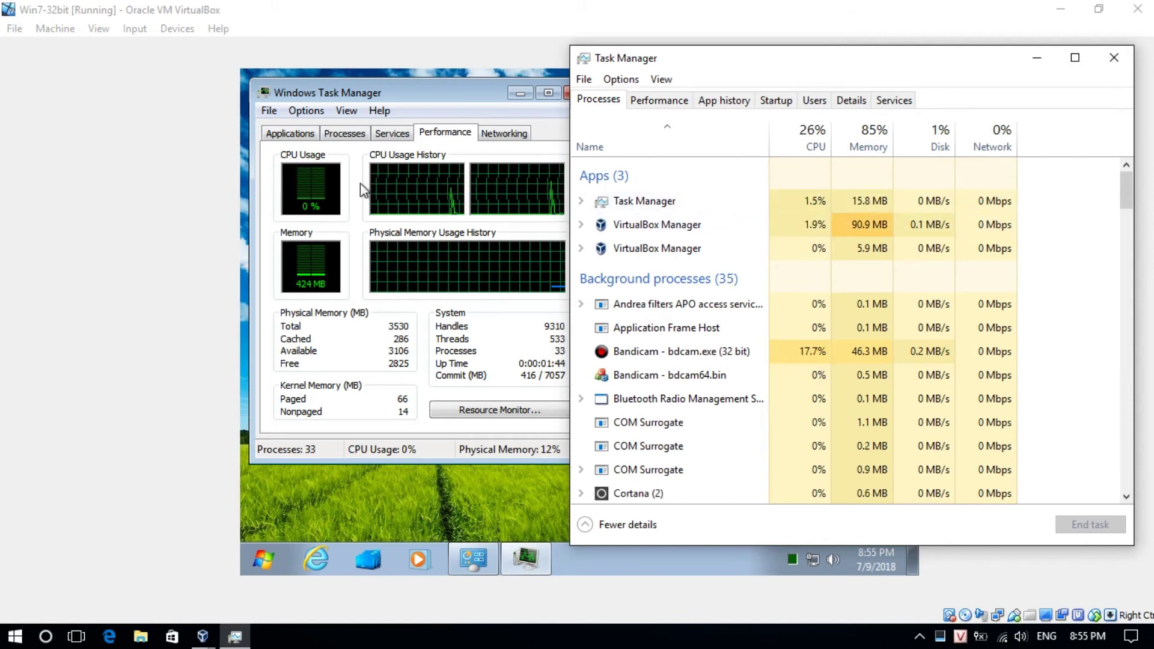
scroll(1127, 187, "down", 5)
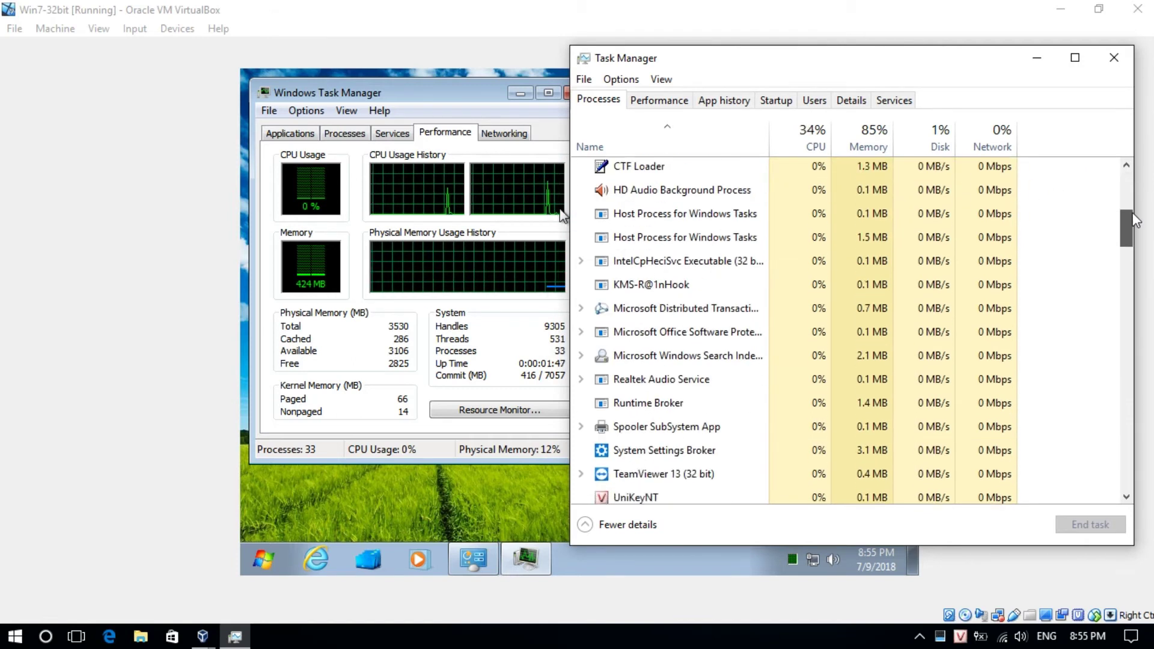
scroll(1127, 186, "up", 5)
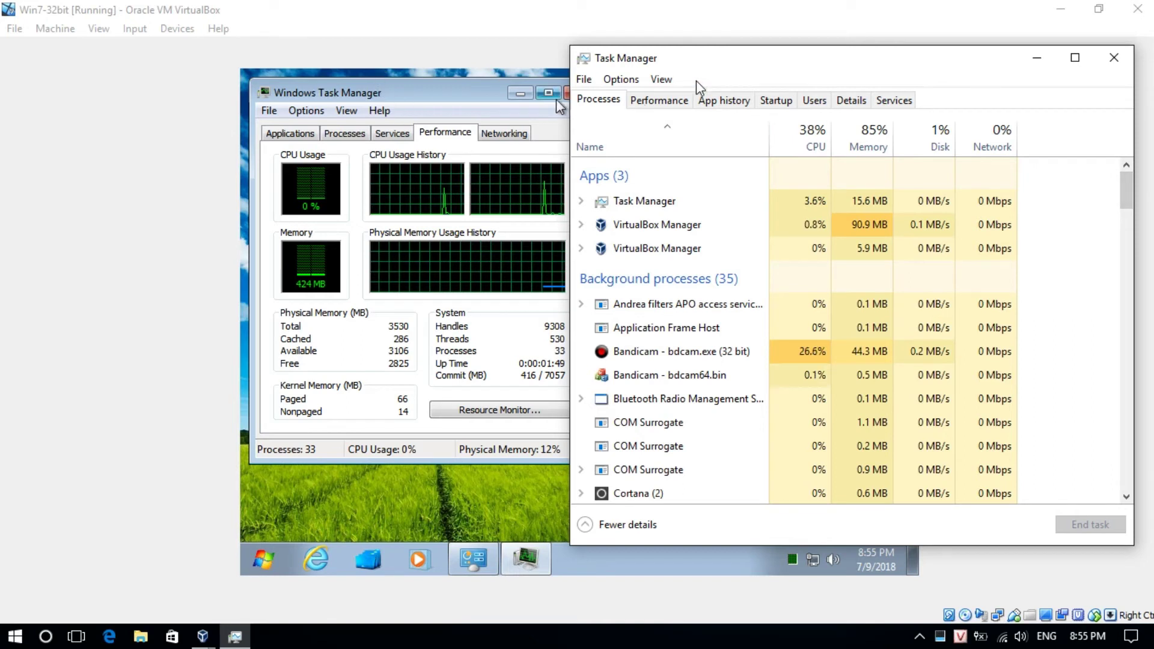
left_click_drag(747, 63, 778, 59)
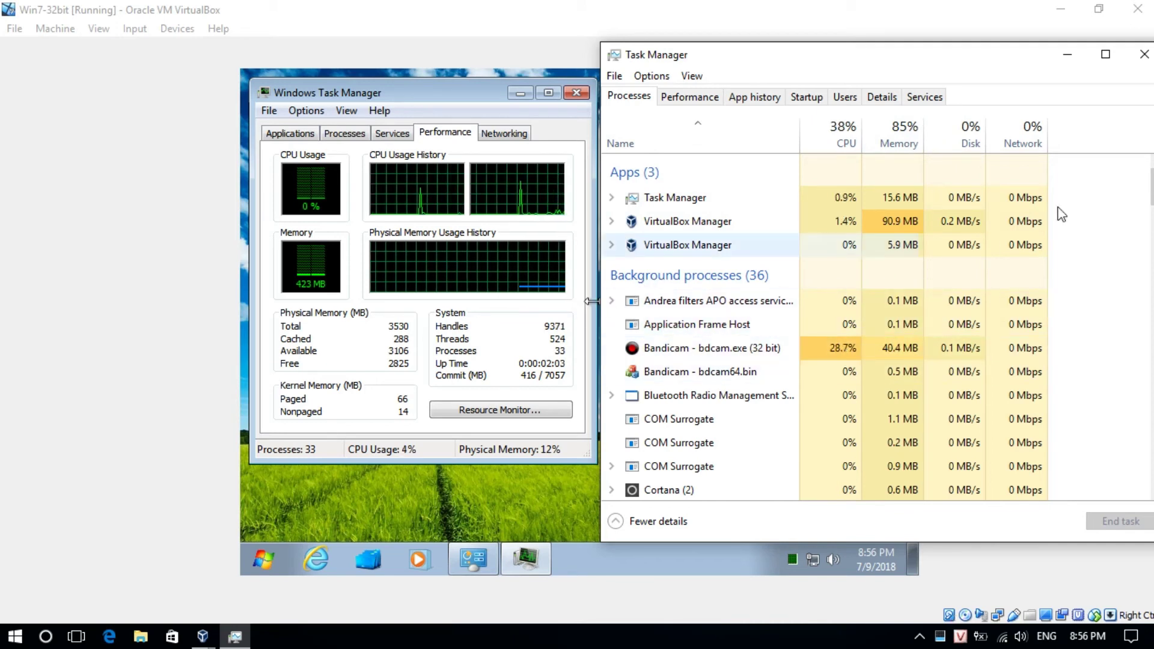
left_click(1144, 54)
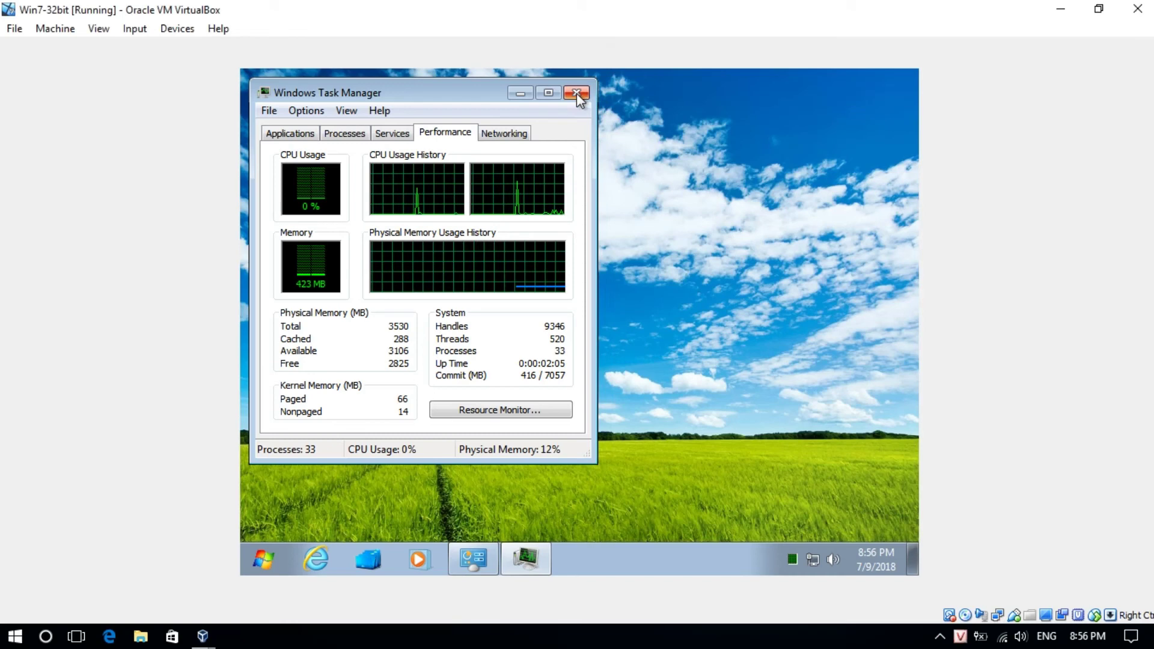
left_click(577, 93)
- Restore and finish the Create a Homegroup wizard, and refresh the guest desktop
left_click(492, 568)
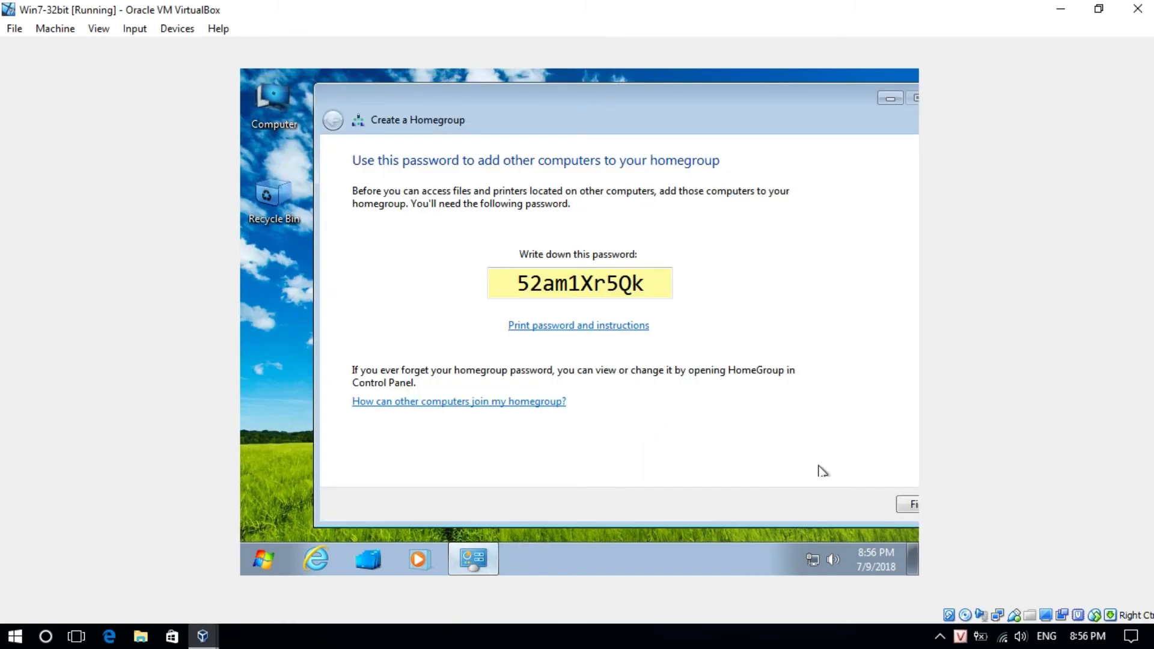
left_click(896, 500)
right_click(394, 188)
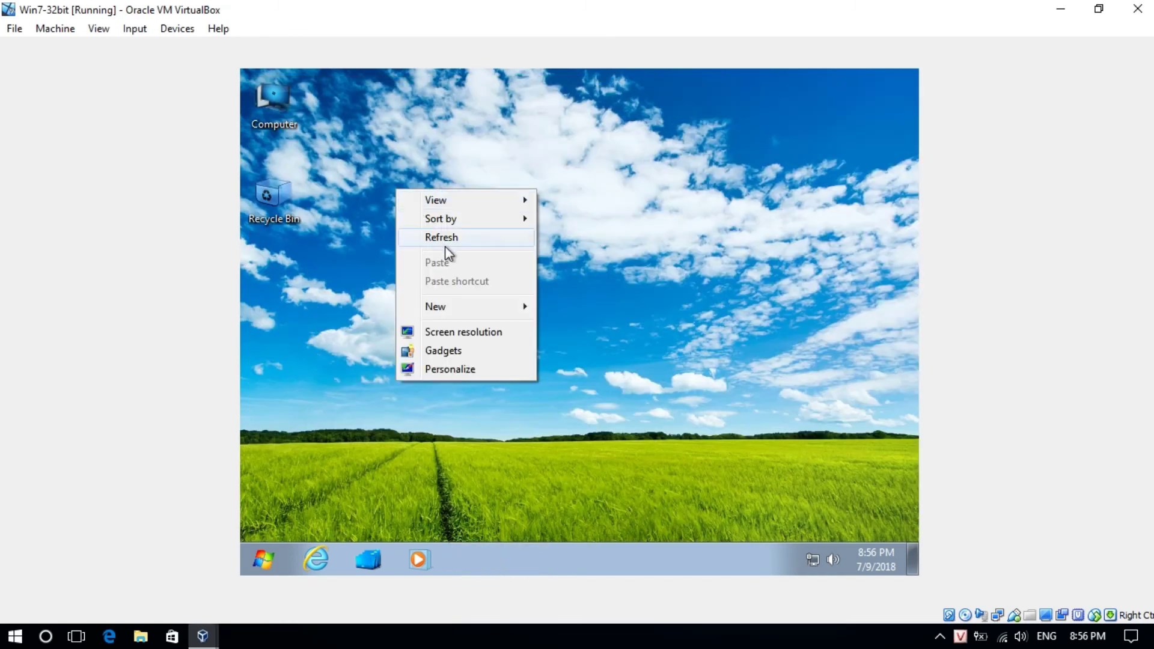
left_click(445, 246)
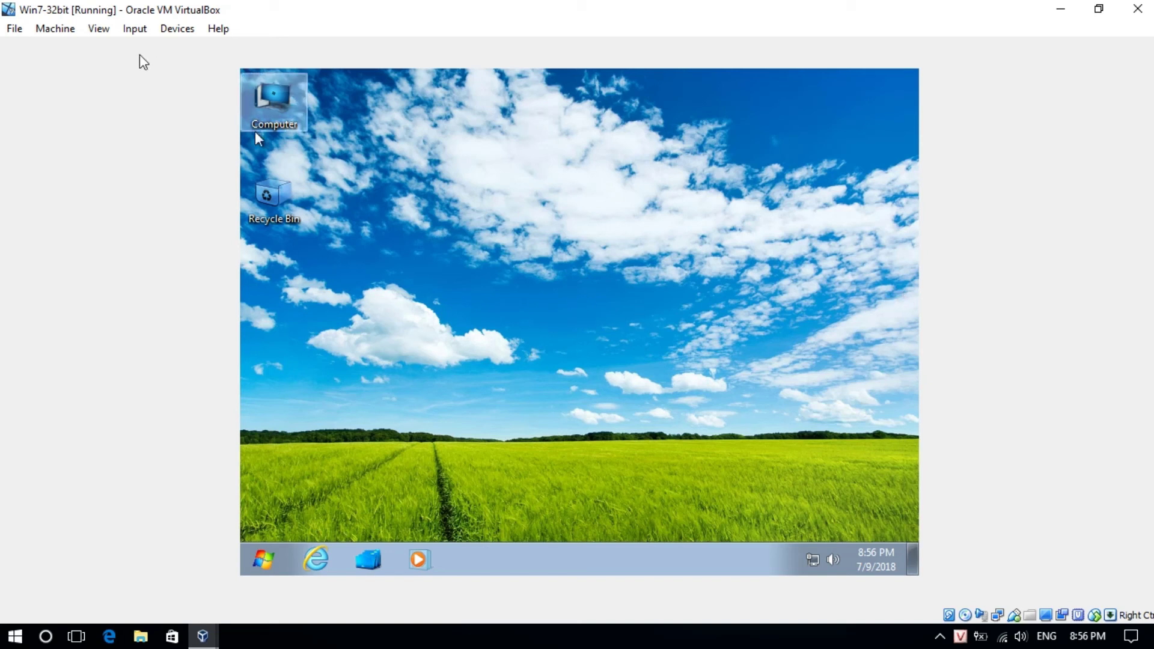
- Open Computer in the guest, view the contents of CD Drive (D:) 7LiteSP1, and return to the drive list
double_click(274, 99)
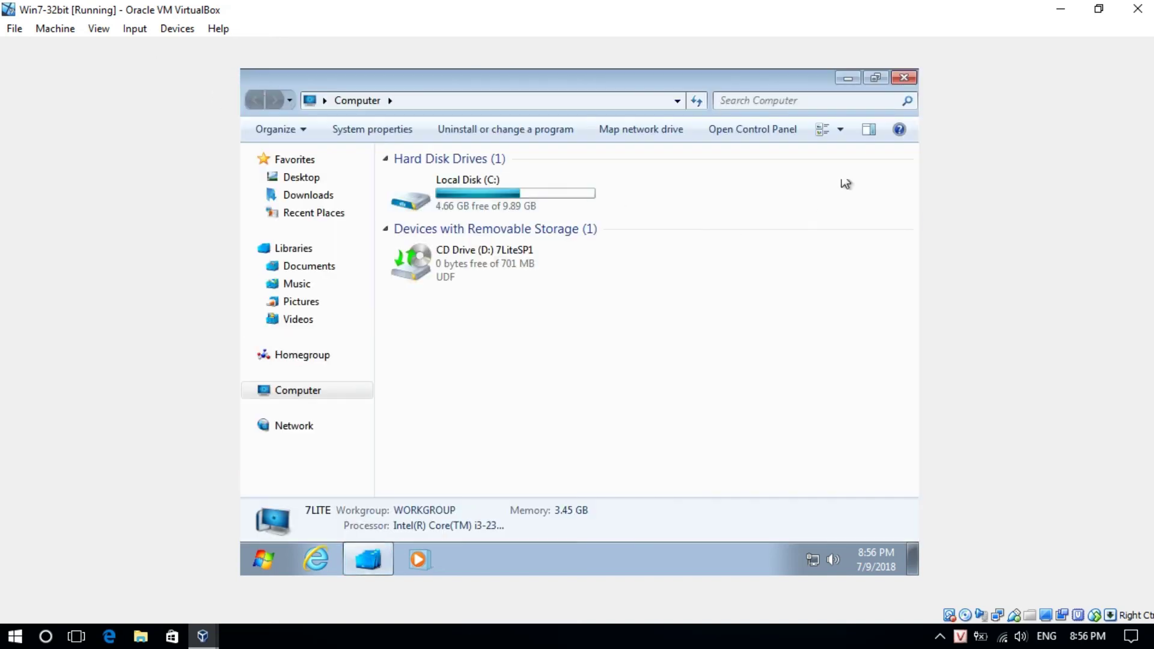
left_click(878, 81)
left_click(874, 83)
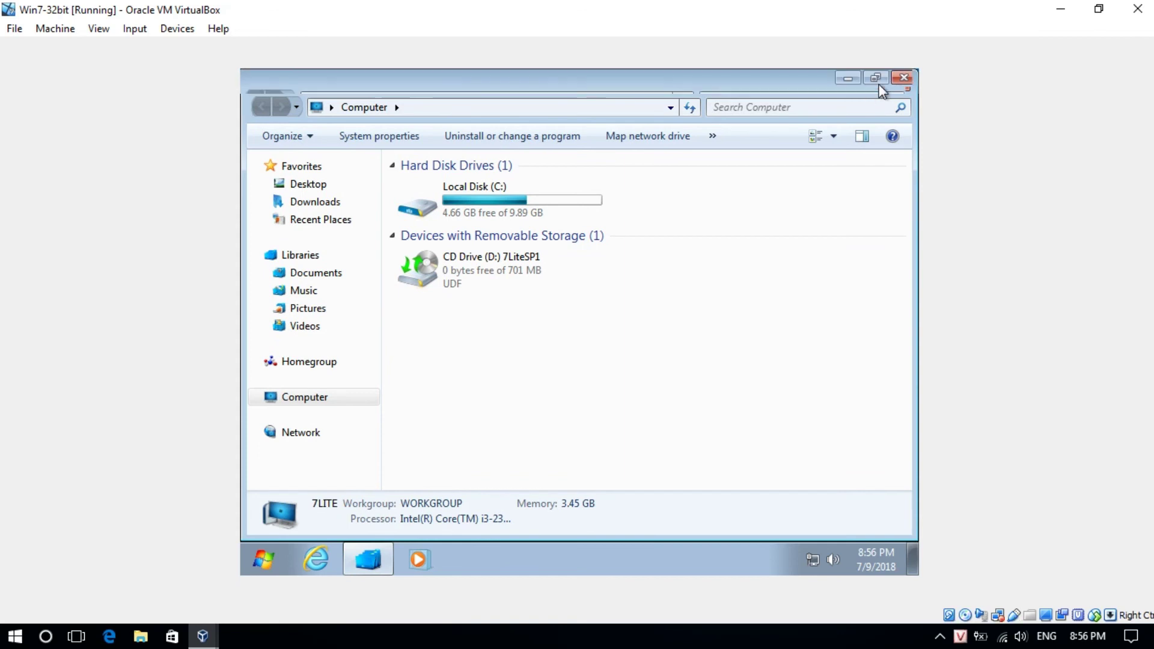
double_click(541, 268)
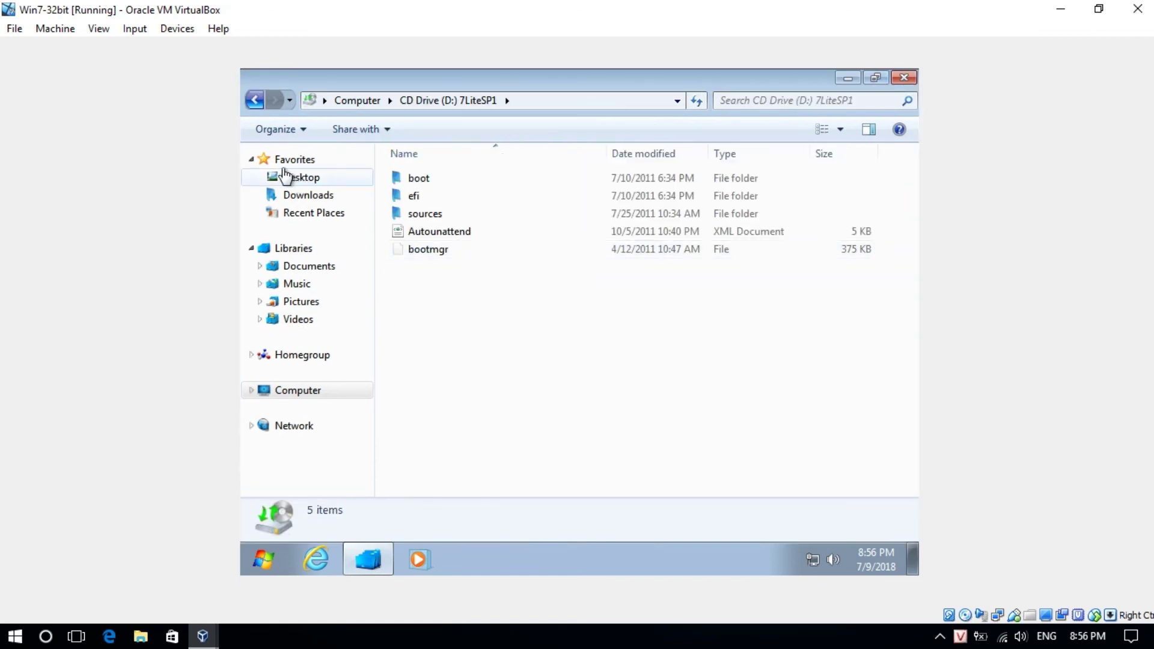
left_click(255, 101)
- Eject the 7LiteSP1 disc from the guest's CD Drive (D:) and check the drive by opening it
right_click(444, 268)
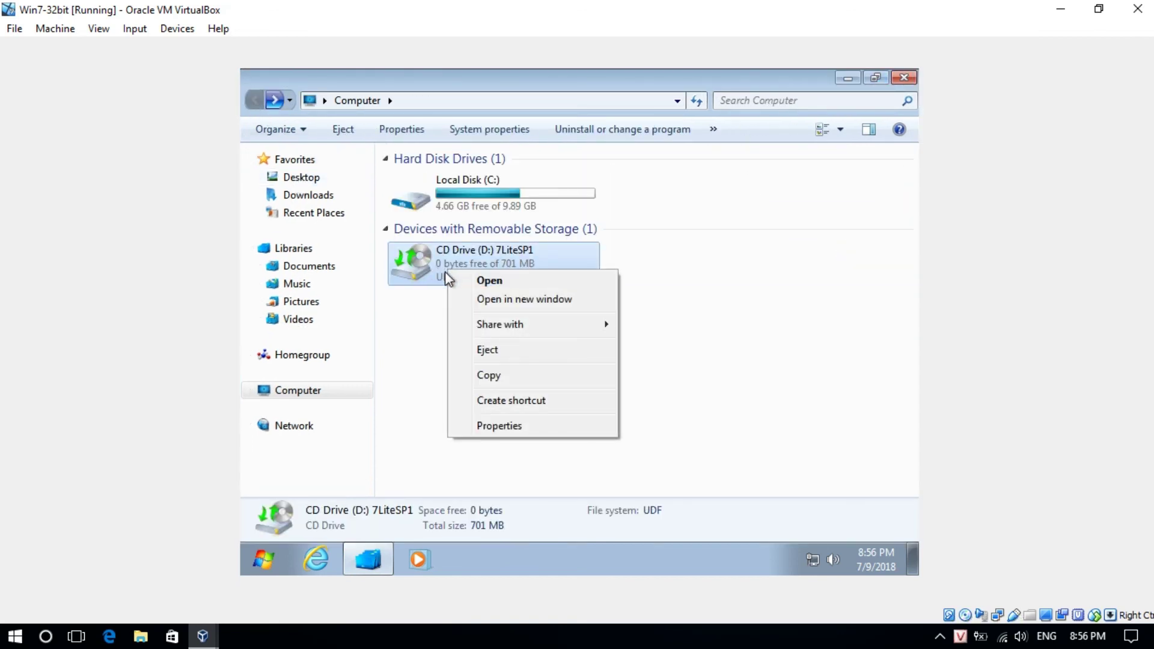
left_click(500, 355)
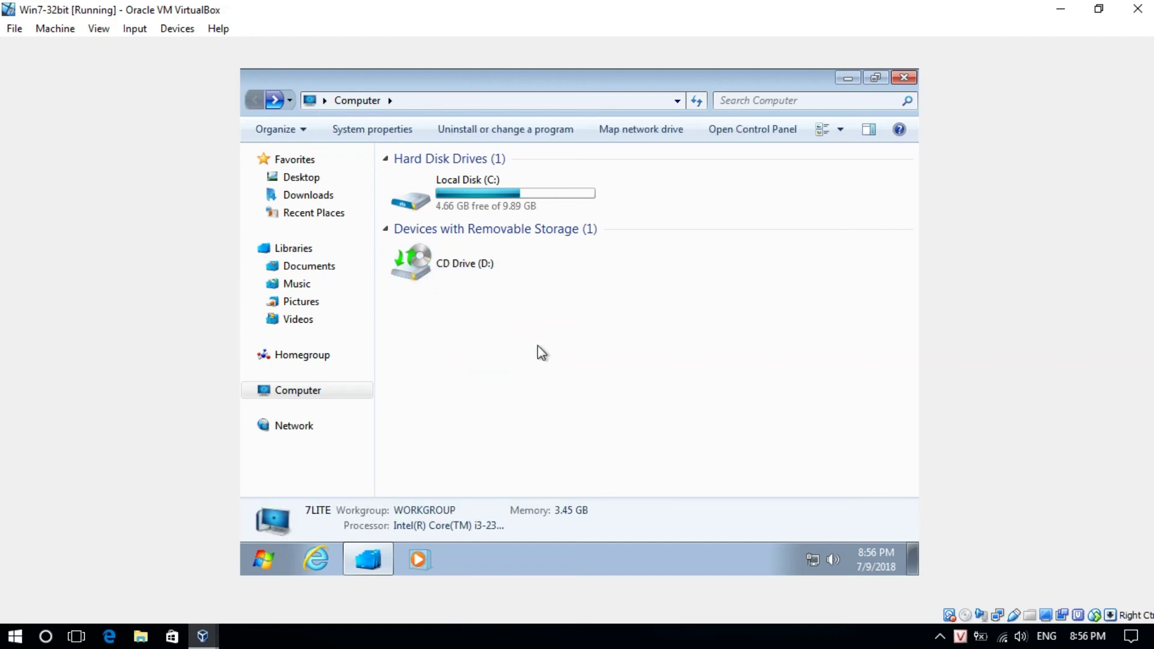
double_click(503, 265)
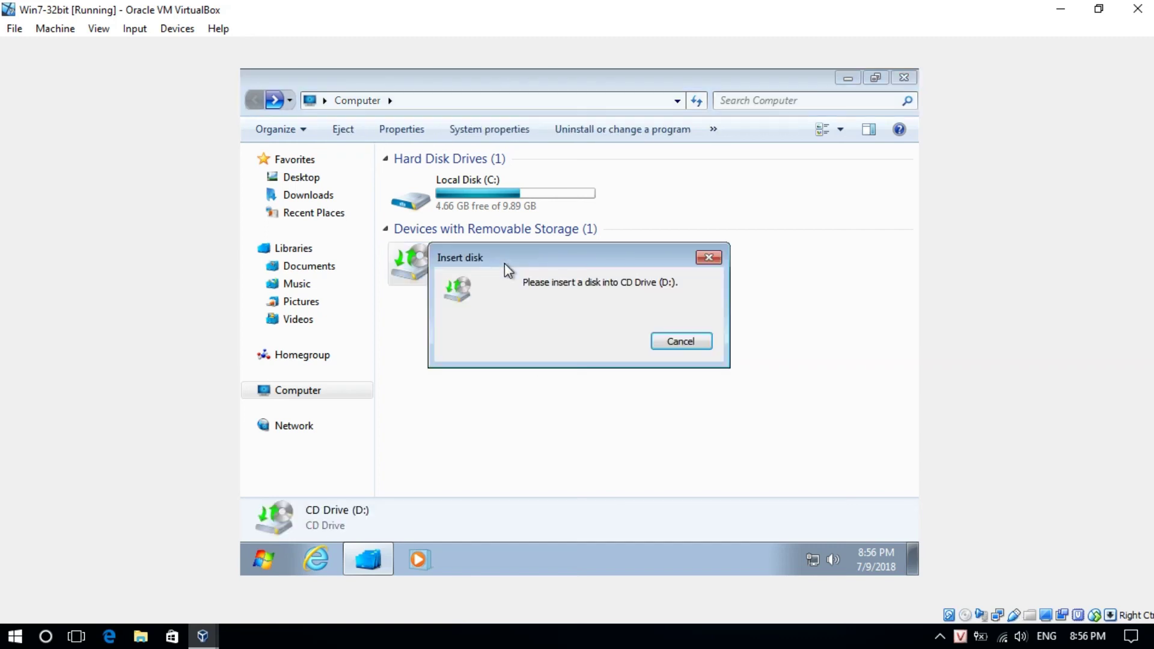
left_click(676, 342)
left_click(719, 327)
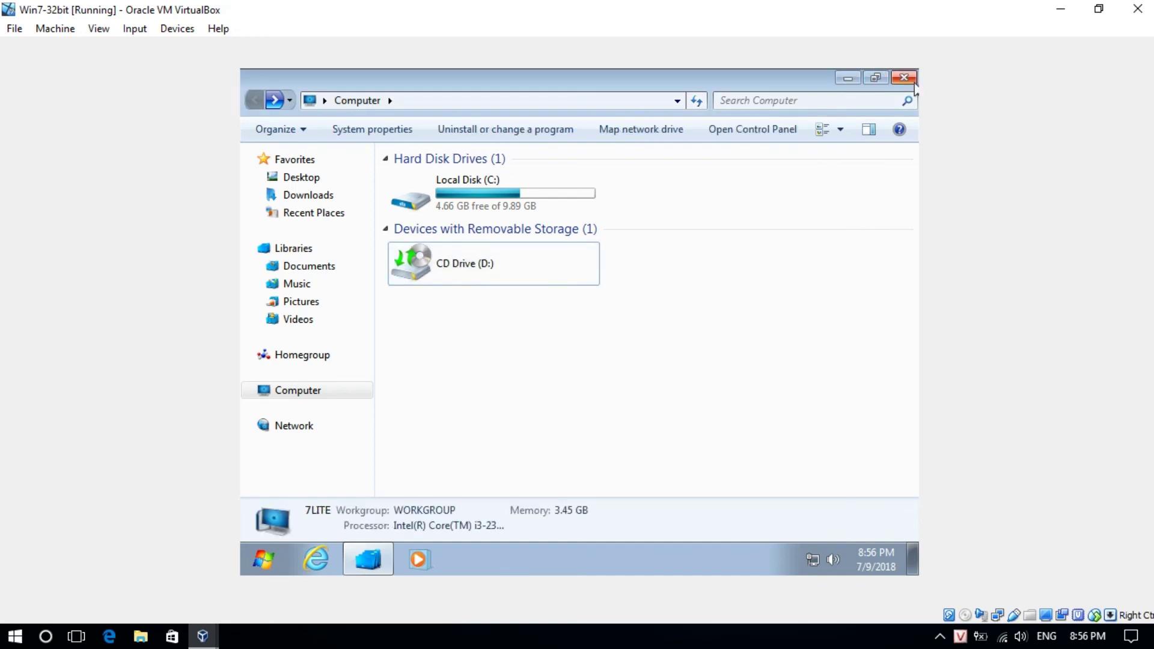
- Close the Computer window and refresh the guest desktop
left_click(913, 85)
right_click(621, 154)
left_click(652, 205)
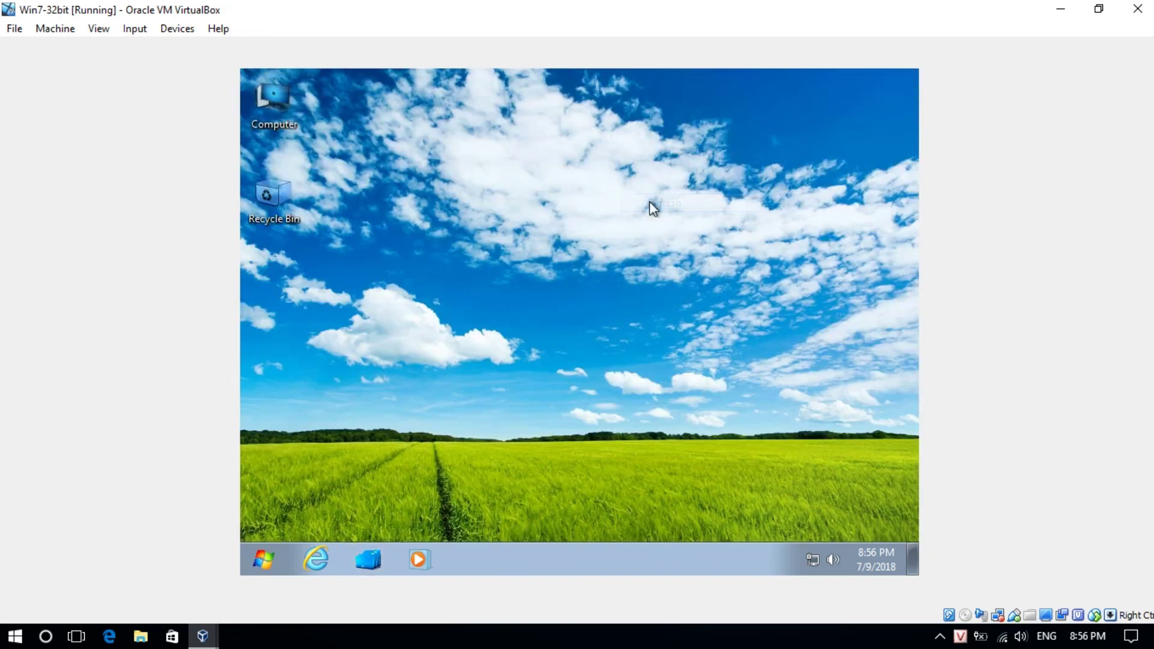